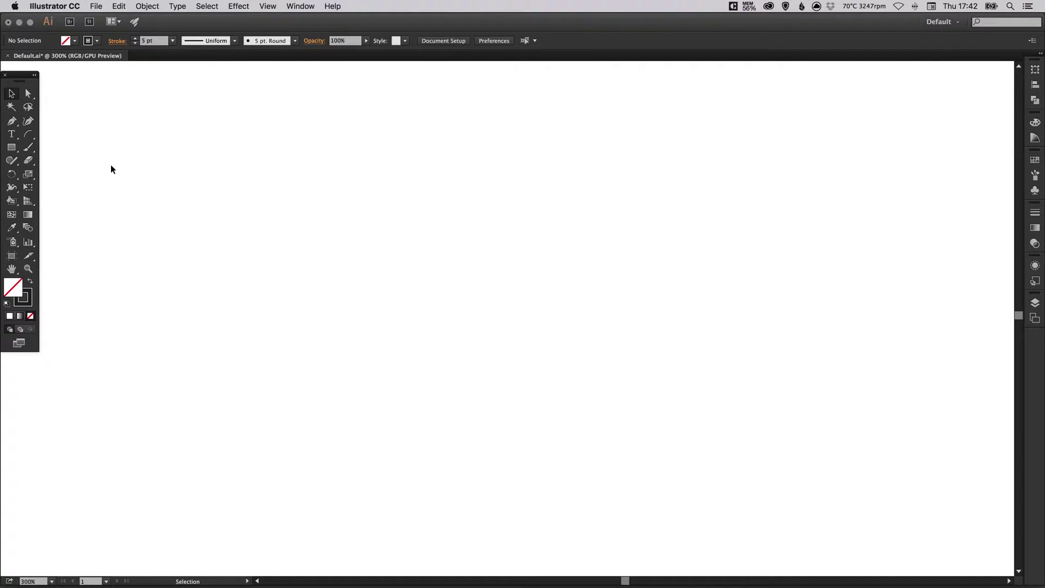
# - Draw a straight vertical line about 105 px tall with the Pen tool
pyautogui.click(13, 123)
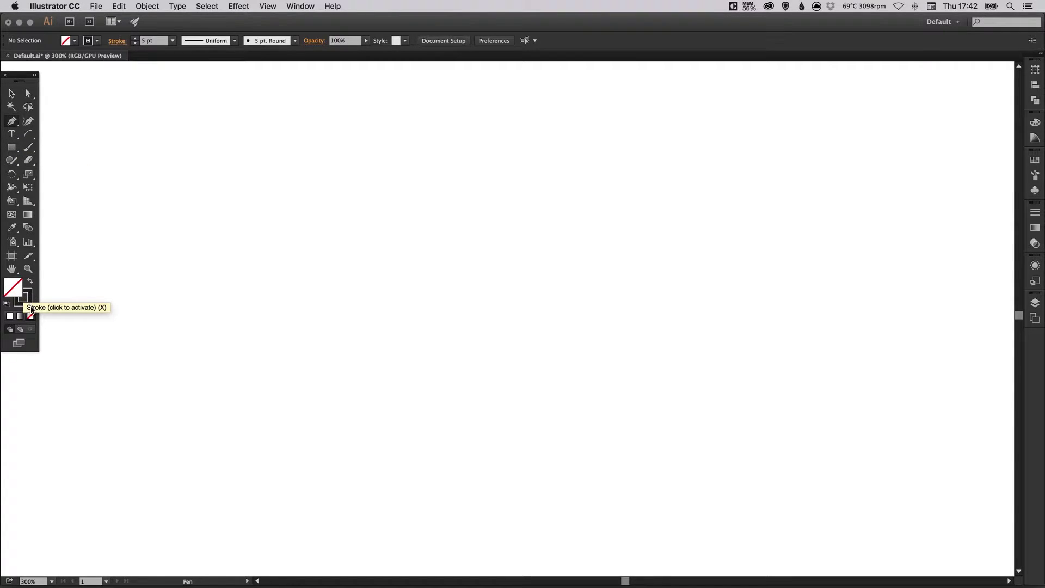
pyautogui.click(434, 190)
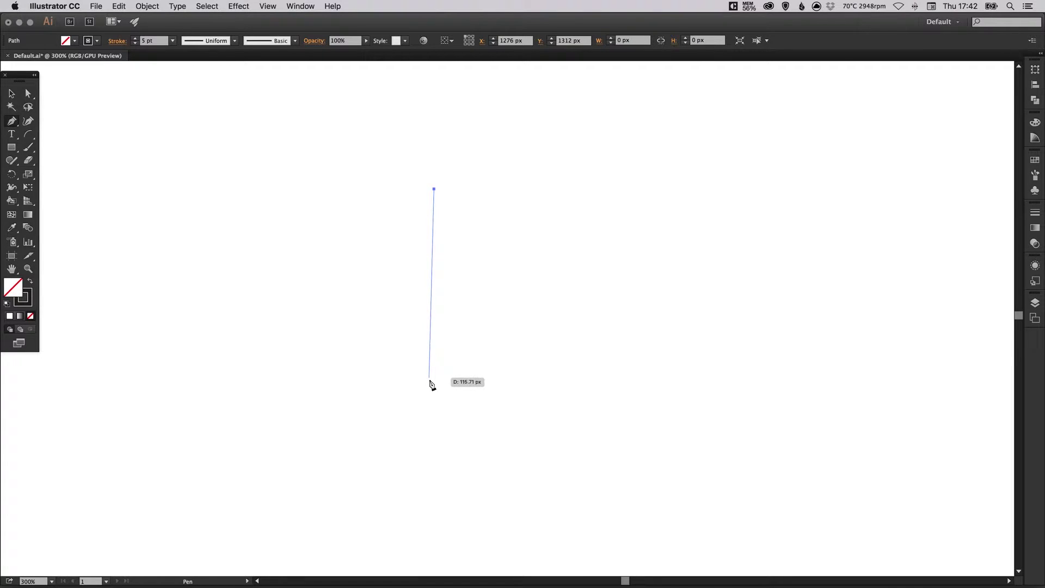
pyautogui.click(434, 359)
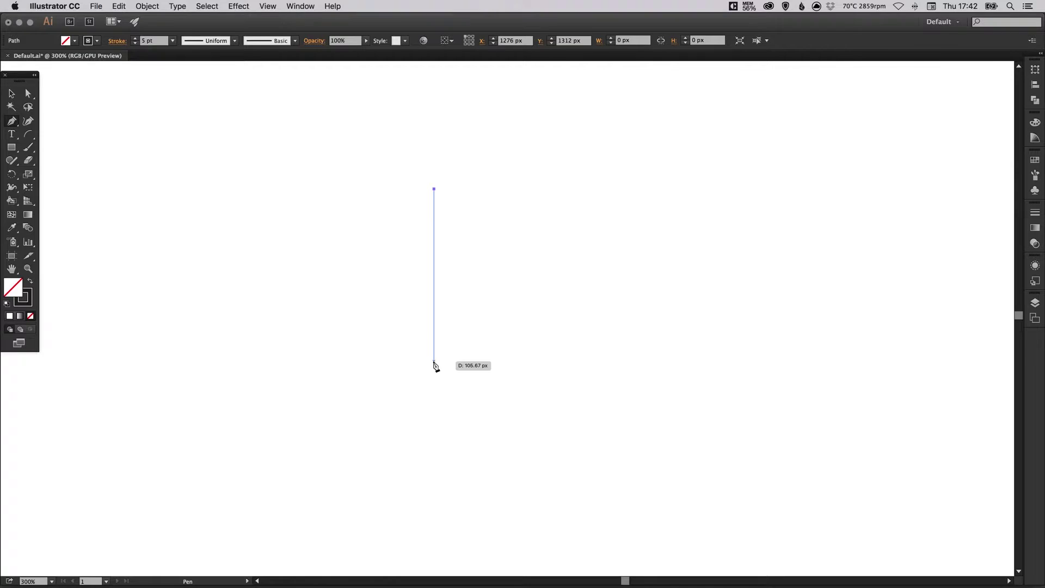
pyautogui.press('super+shift+a')
# - Select the line and confirm its stroke weight is 5 pt
pyautogui.press('v')
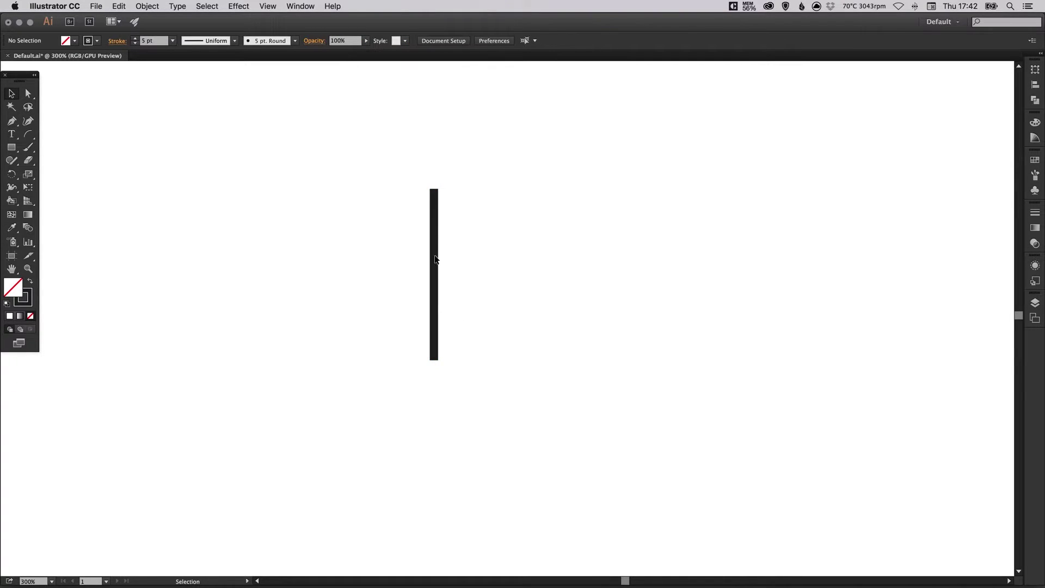
pyautogui.click(434, 271)
pyautogui.click(1035, 212)
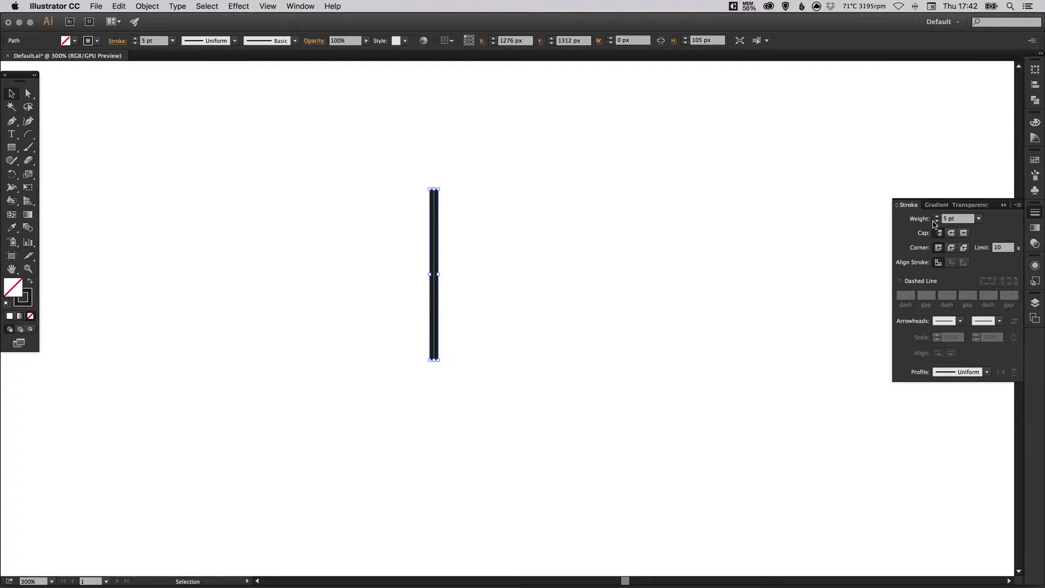
pyautogui.click(1035, 214)
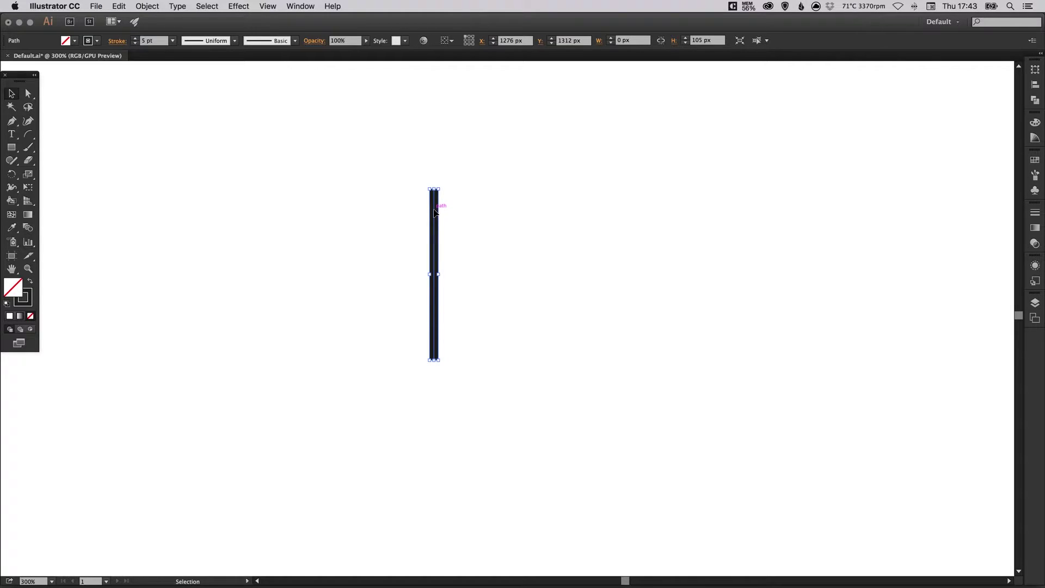
# - Duplicate the line twice to the right, then shift all three bars right and down
pyautogui.moveTo(434, 212); pyautogui.dragTo(458, 209)
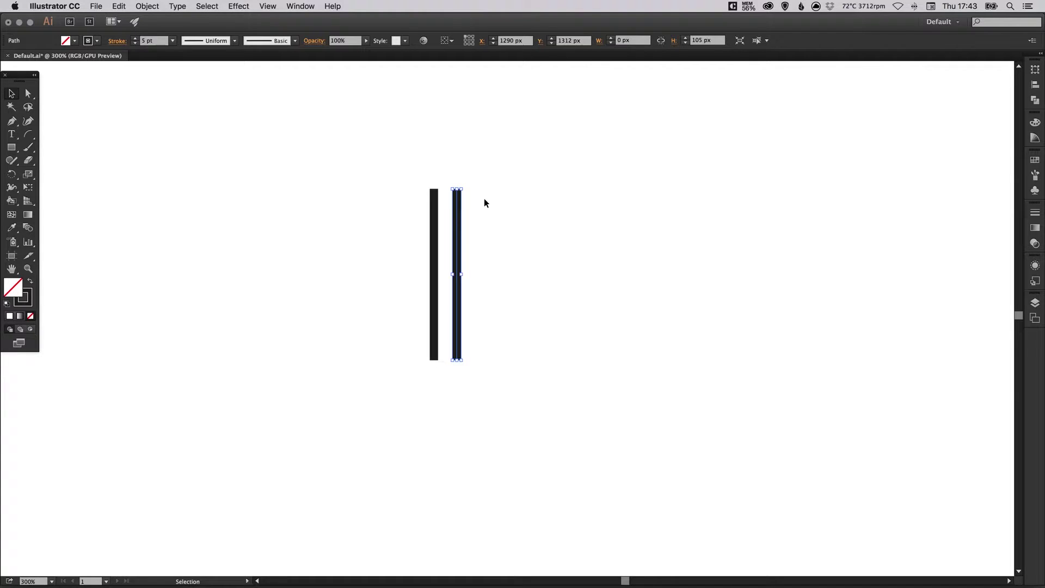
pyautogui.press('super+d')
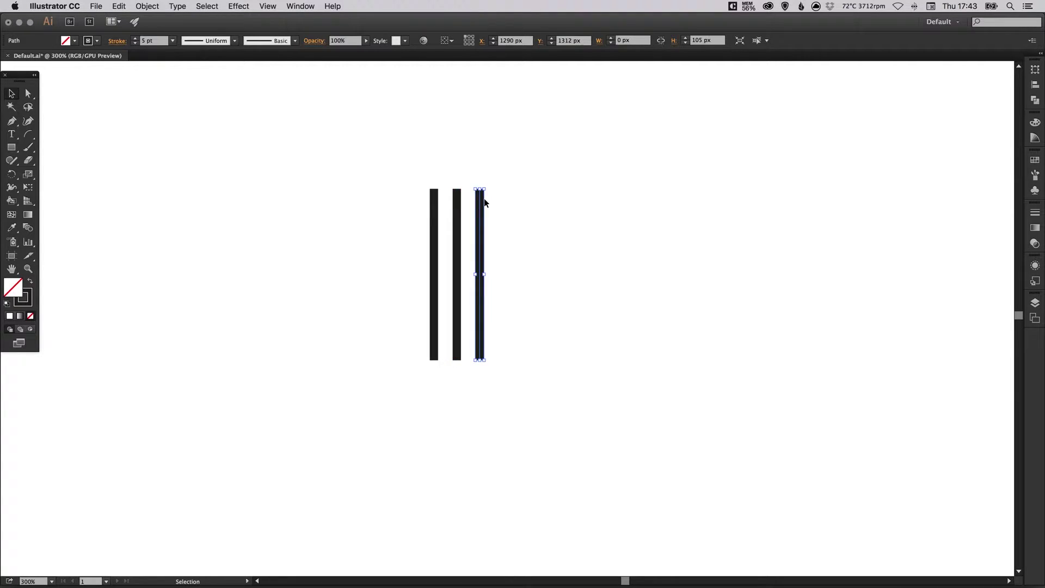
pyautogui.press('super+a')
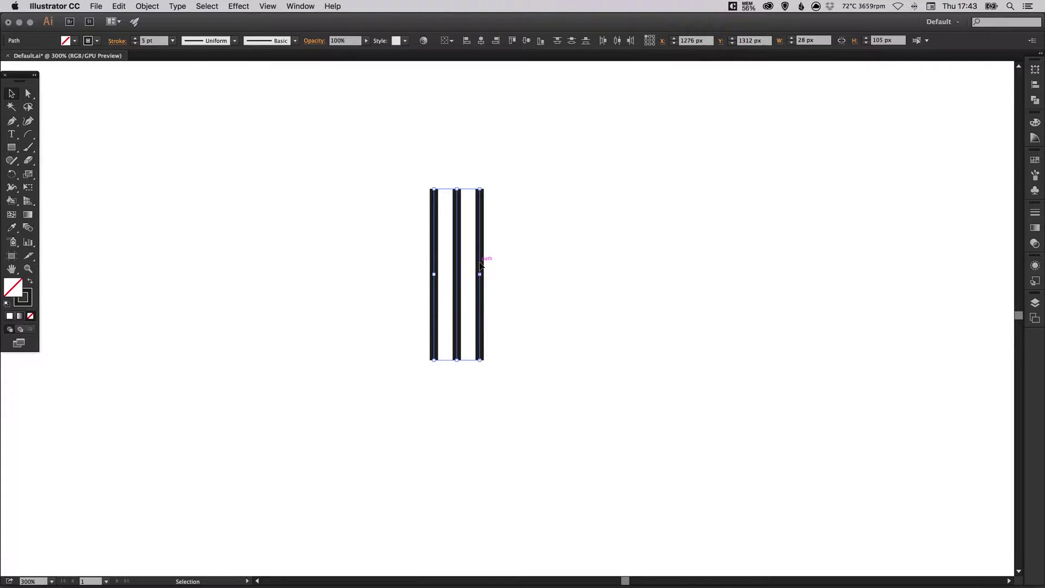
pyautogui.moveTo(480, 265); pyautogui.dragTo(521, 296)
pyautogui.press('super+equal')
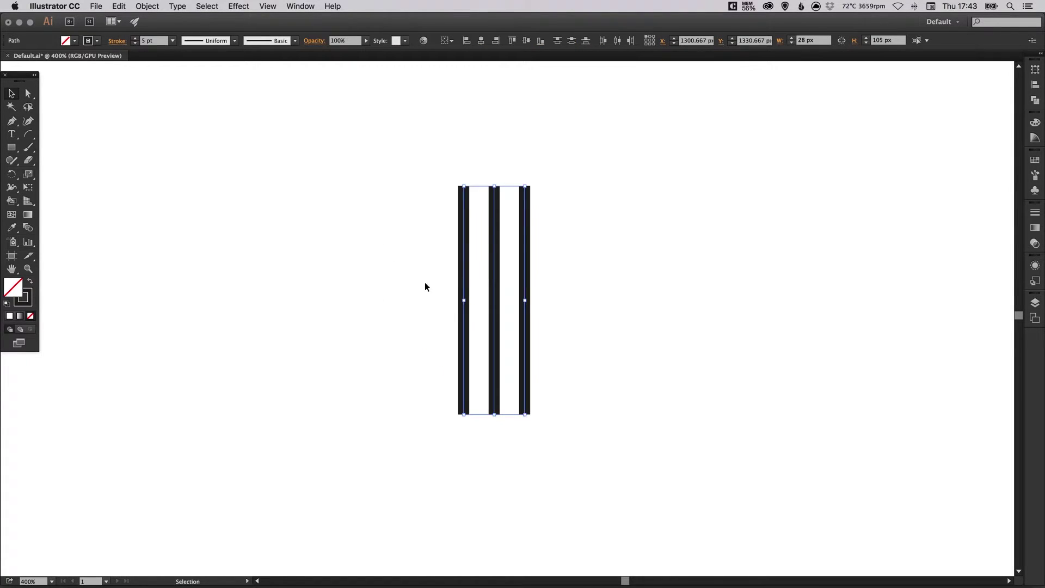
pyautogui.scroll(2, 516, 287)
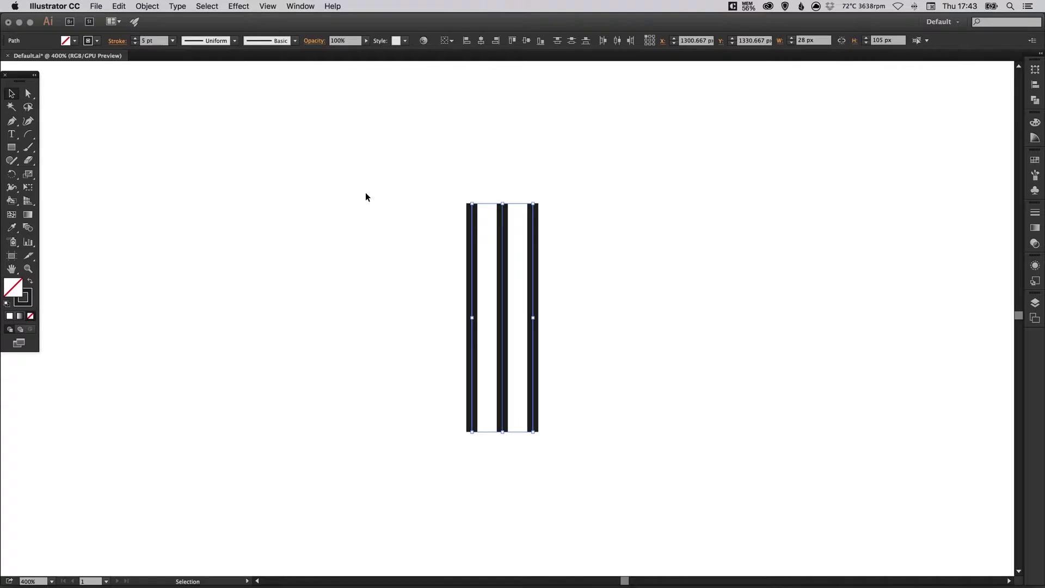
pyautogui.click(378, 202)
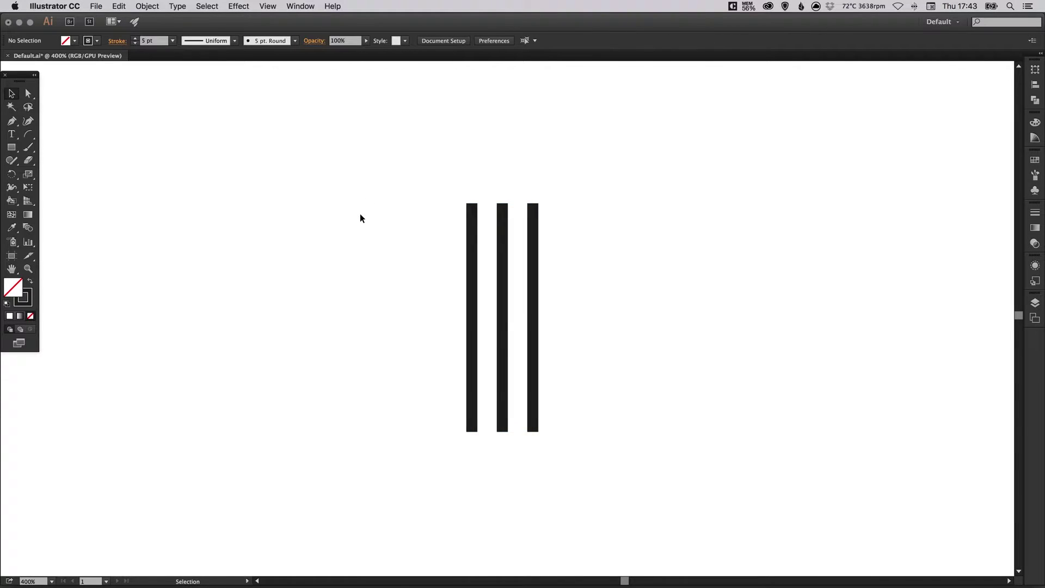
# - With Smart Guides checked, draw a horizontal line joining the left and right bar tops
pyautogui.click(267, 6)
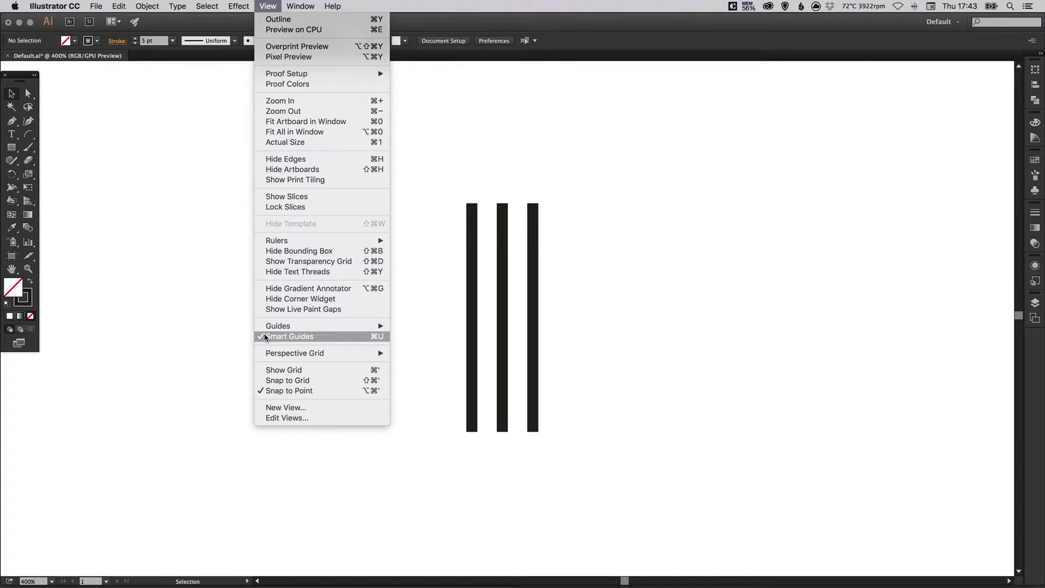
pyautogui.click(597, 225)
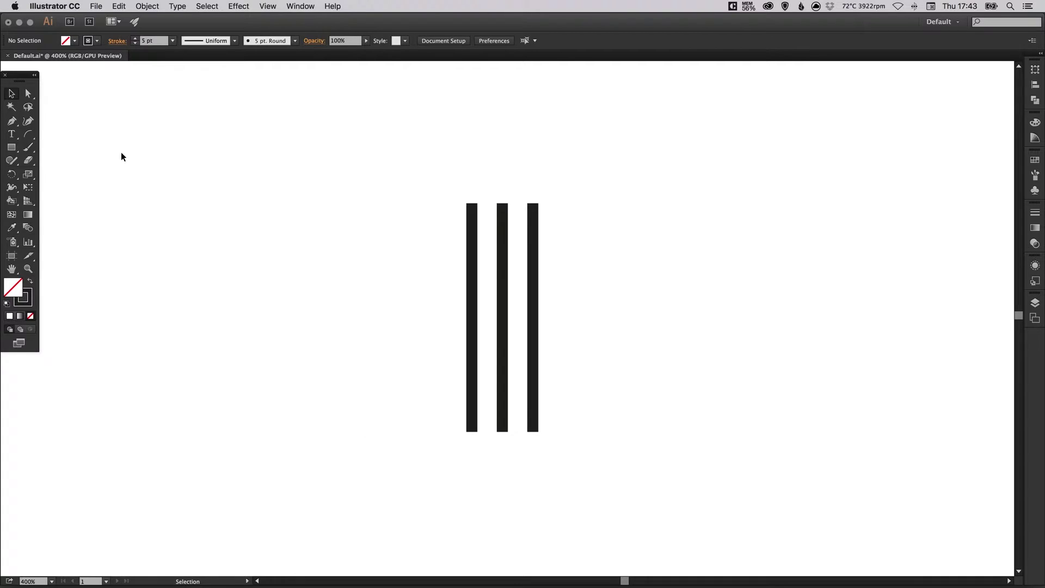
pyautogui.click(11, 123)
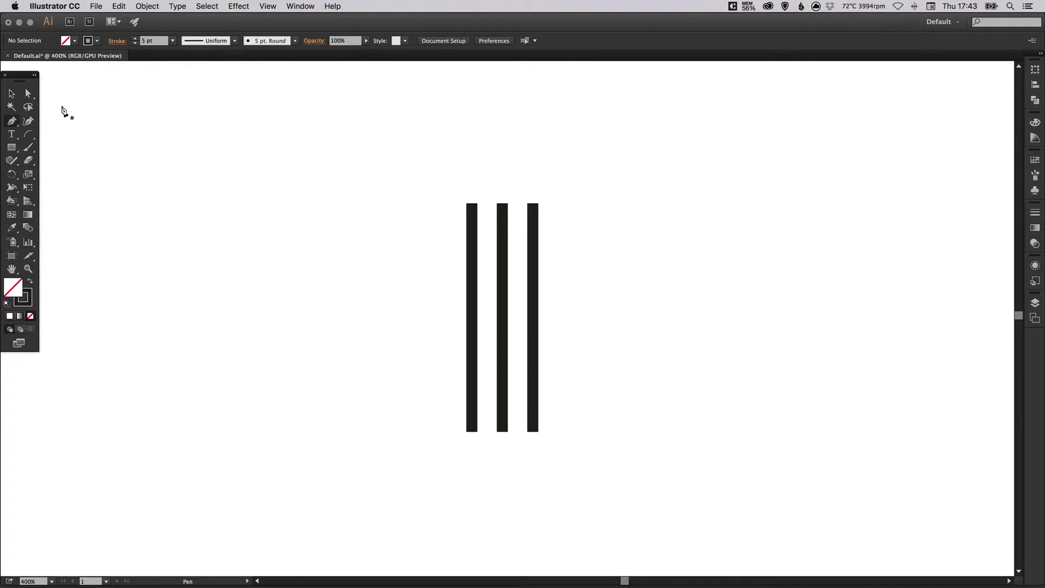
pyautogui.click(472, 204)
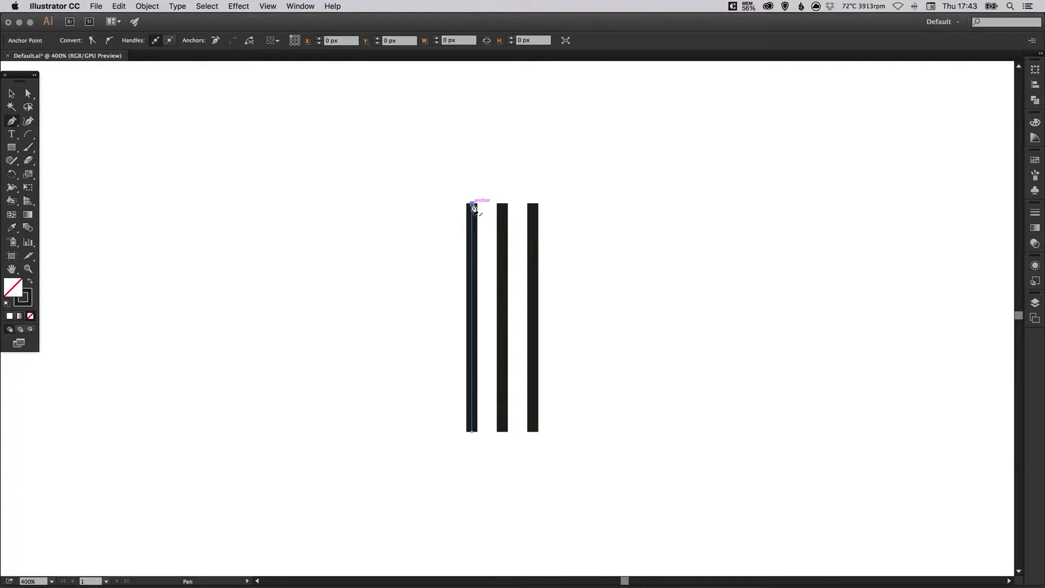
pyautogui.click(533, 204)
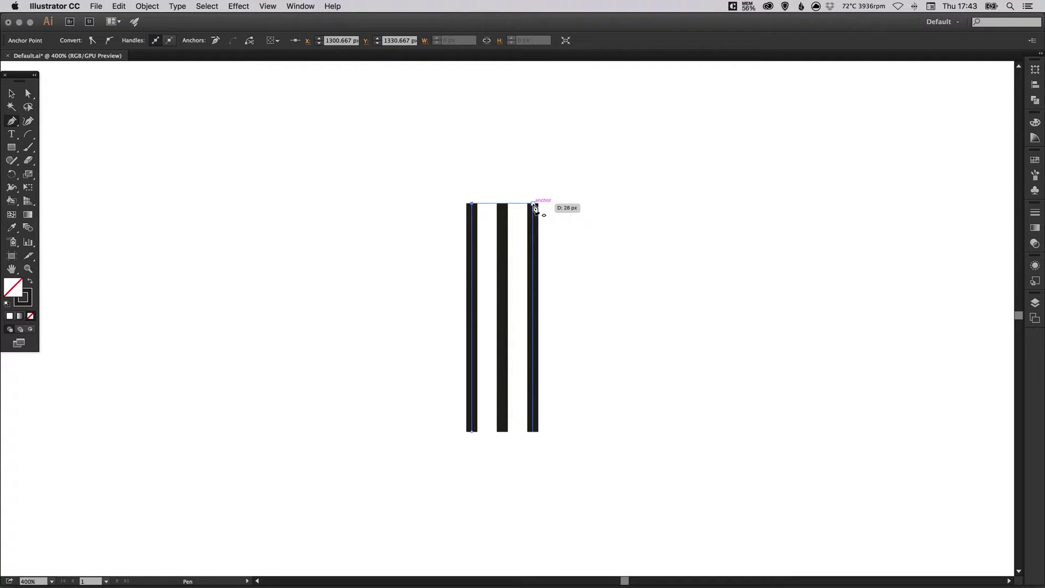
pyautogui.press('v')
pyautogui.click(566, 208)
pyautogui.moveTo(566, 207); pyautogui.dragTo(565, 197)
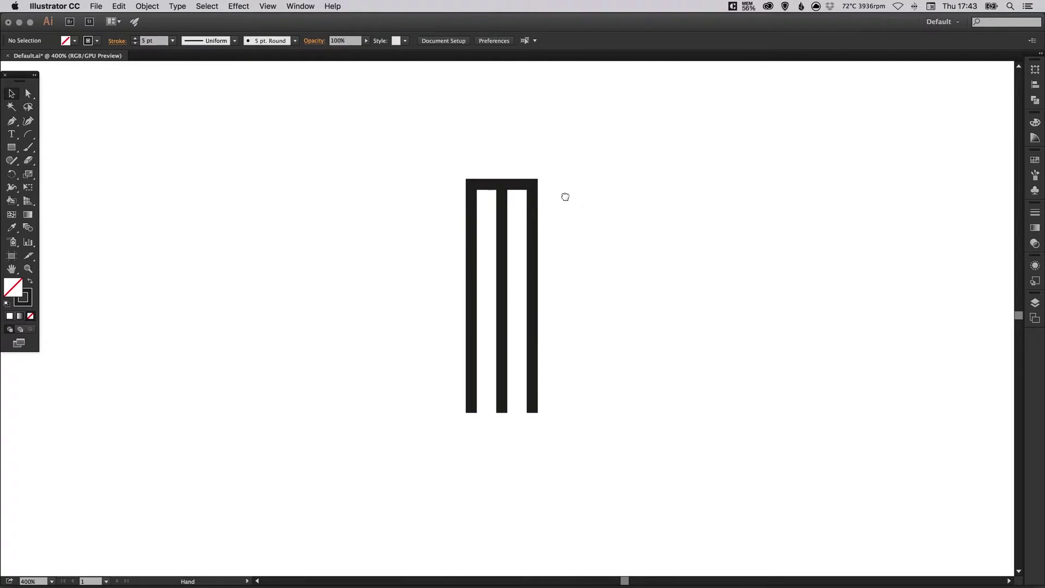
pyautogui.scroll(-5, 544, 229)
# - Extend the left bar's bottom into a curve sweeping down-right, ending in a corner point
pyautogui.press('z')
pyautogui.moveTo(413, 249); pyautogui.dragTo(557, 415)
pyautogui.moveTo(523, 319); pyautogui.dragTo(531, 270)
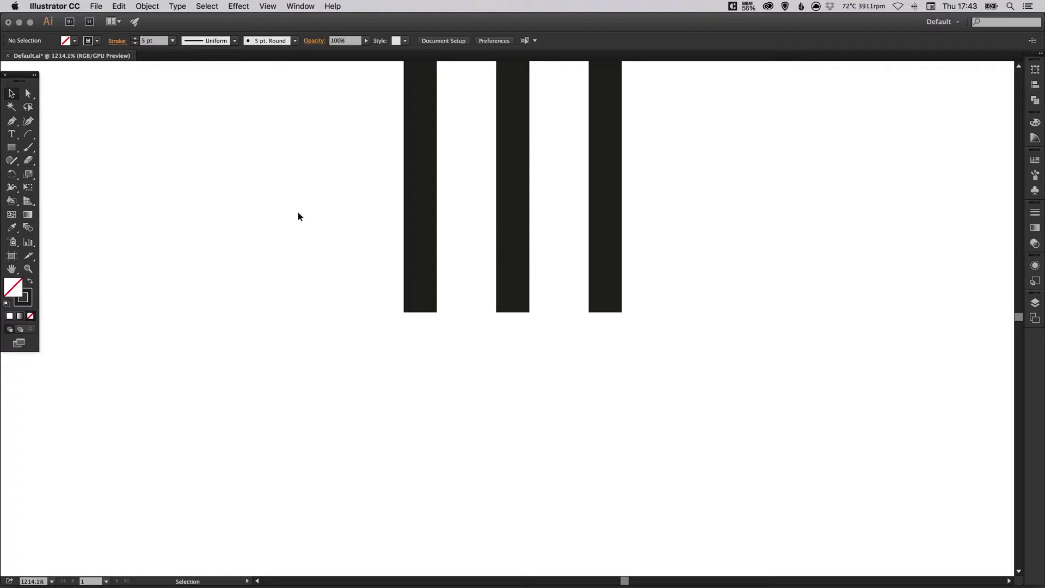
pyautogui.click(12, 123)
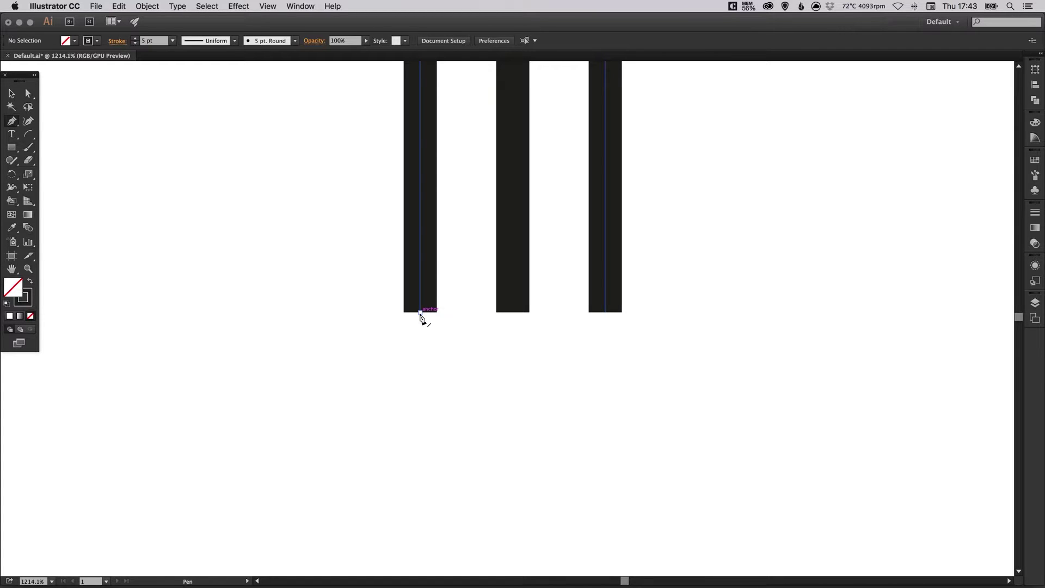
pyautogui.click(420, 312)
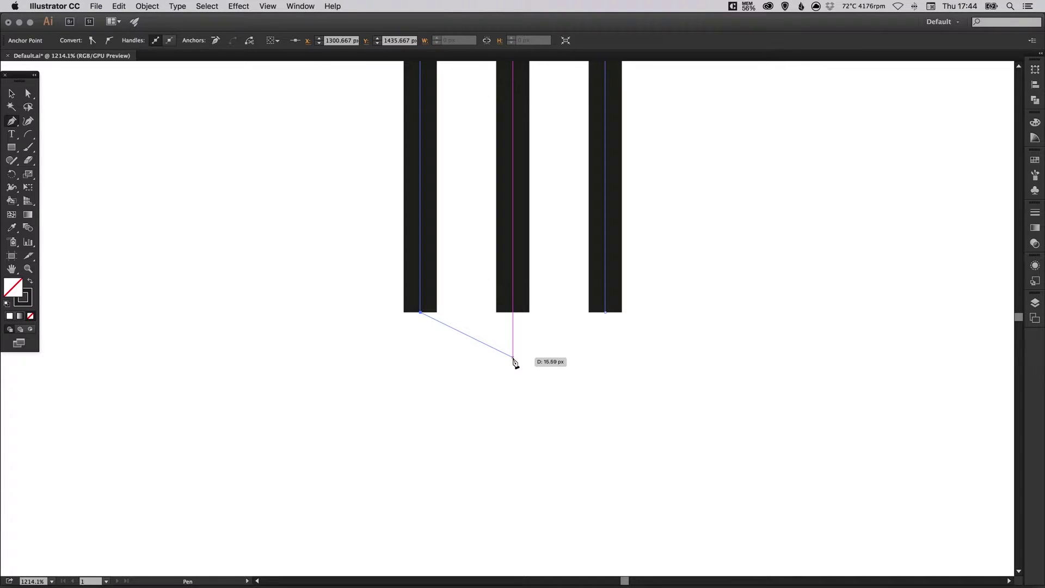
pyautogui.moveTo(513, 357); pyautogui.dragTo(545, 404)
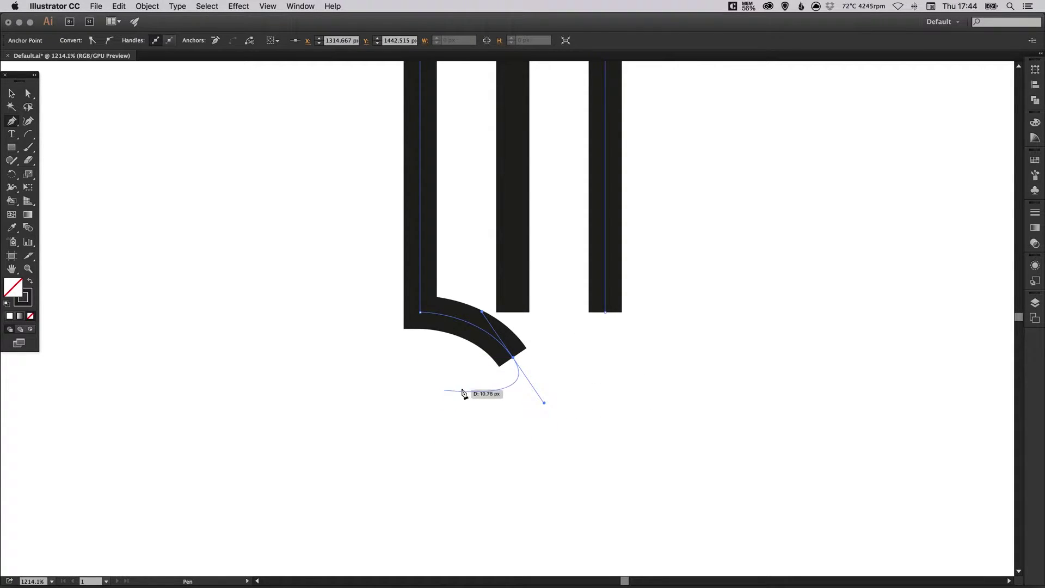
pyautogui.click(514, 358)
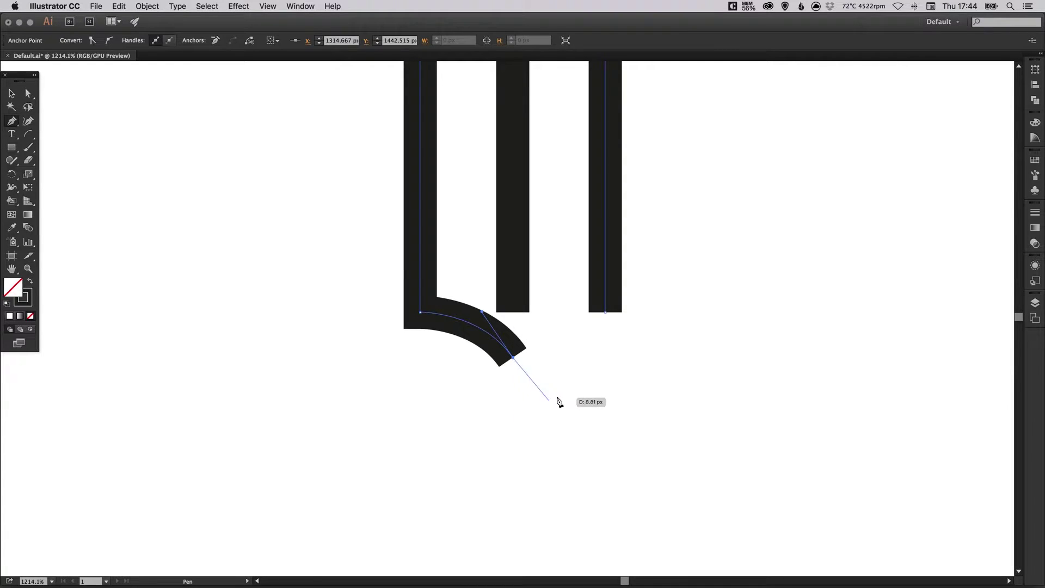
# - Pull the middle bar's bottom anchor down into the curve
pyautogui.press('v')
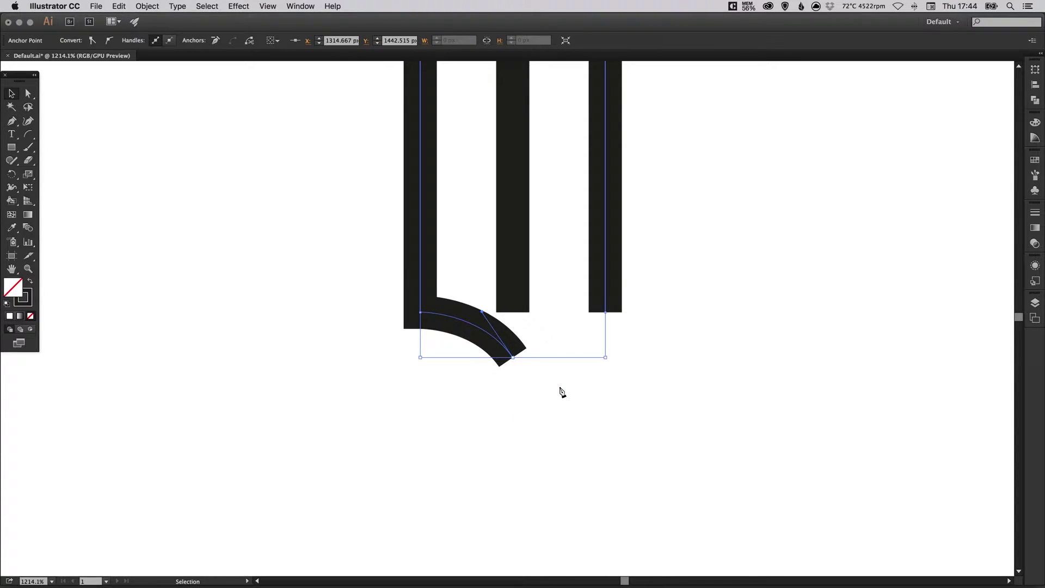
pyautogui.click(546, 401)
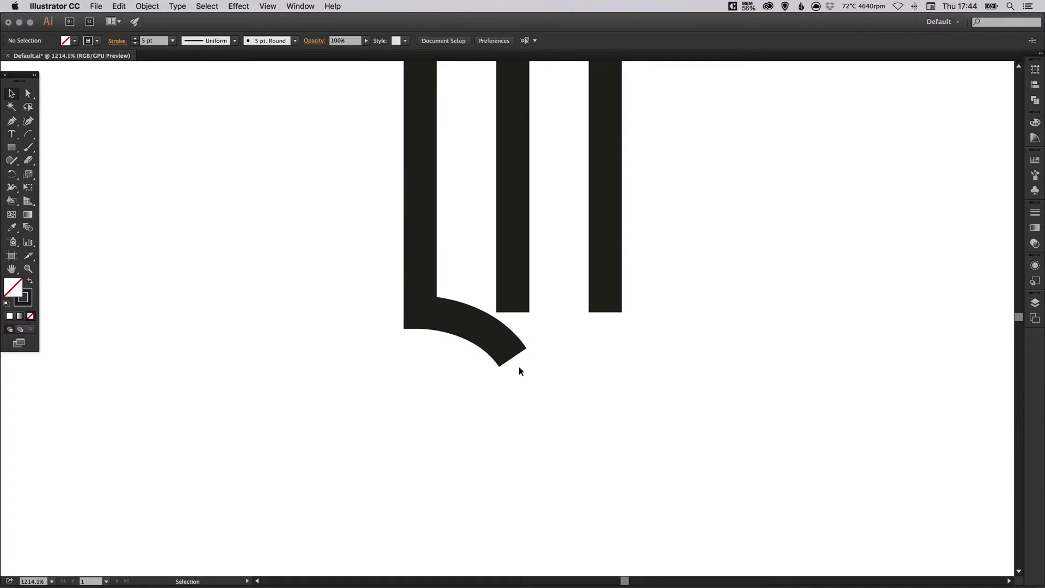
pyautogui.scroll(2, 527, 361)
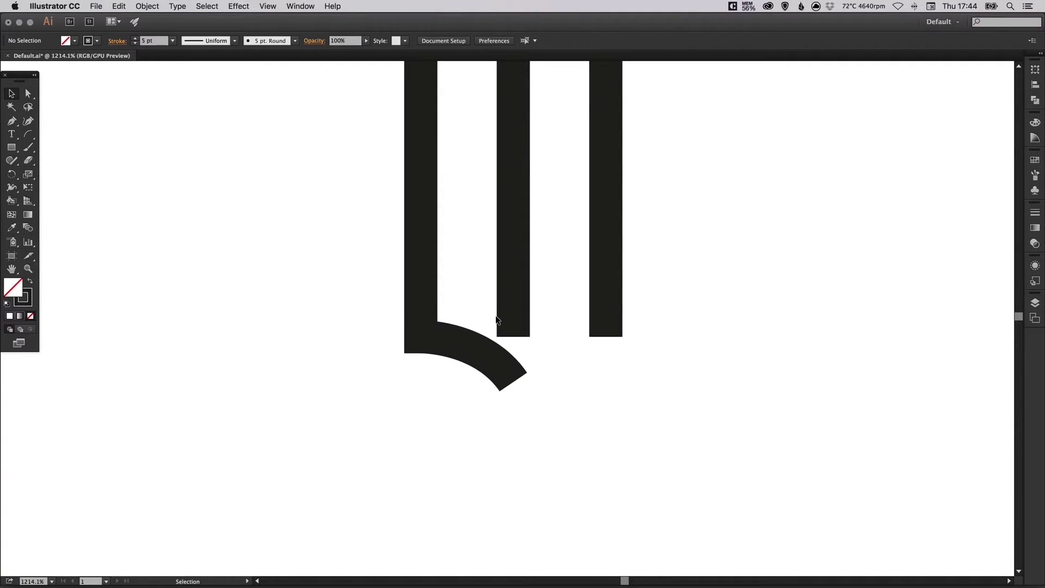
pyautogui.click(29, 94)
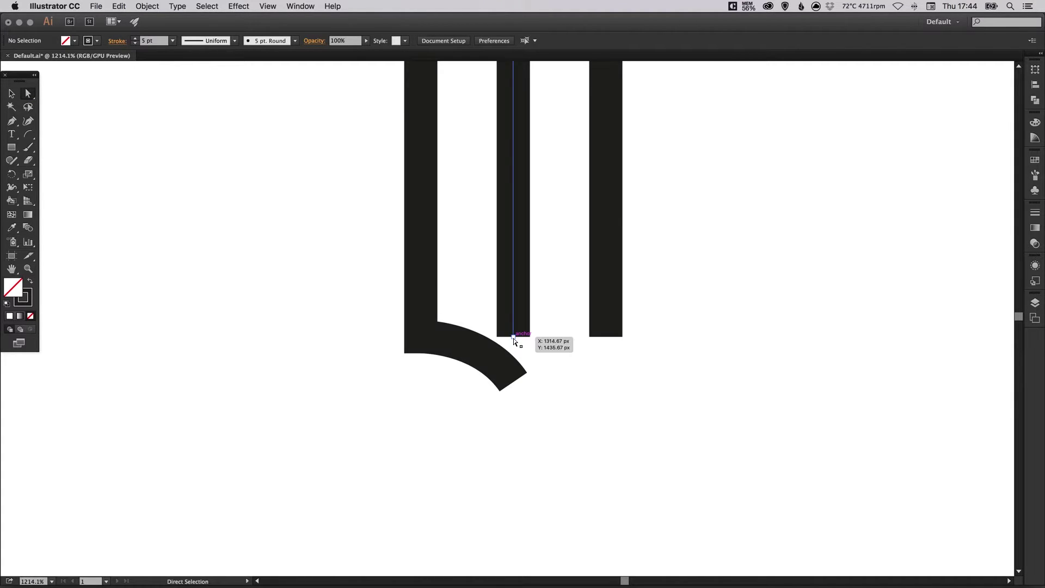
pyautogui.moveTo(514, 338); pyautogui.dragTo(514, 381)
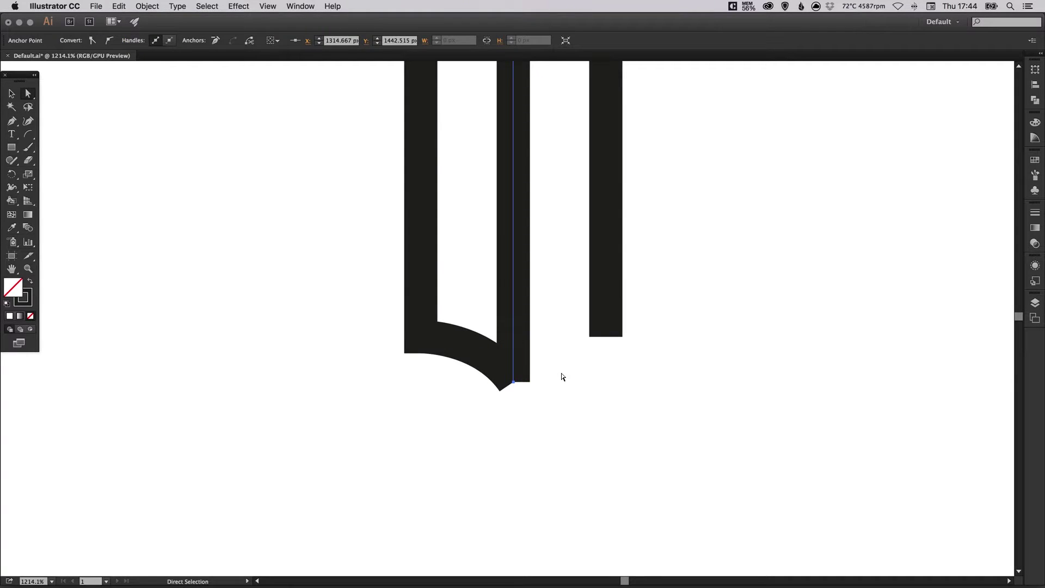
pyautogui.click(588, 376)
# - Continue the path from the middle bar's bottom, curving up to the right bar's bottom
pyautogui.click(11, 121)
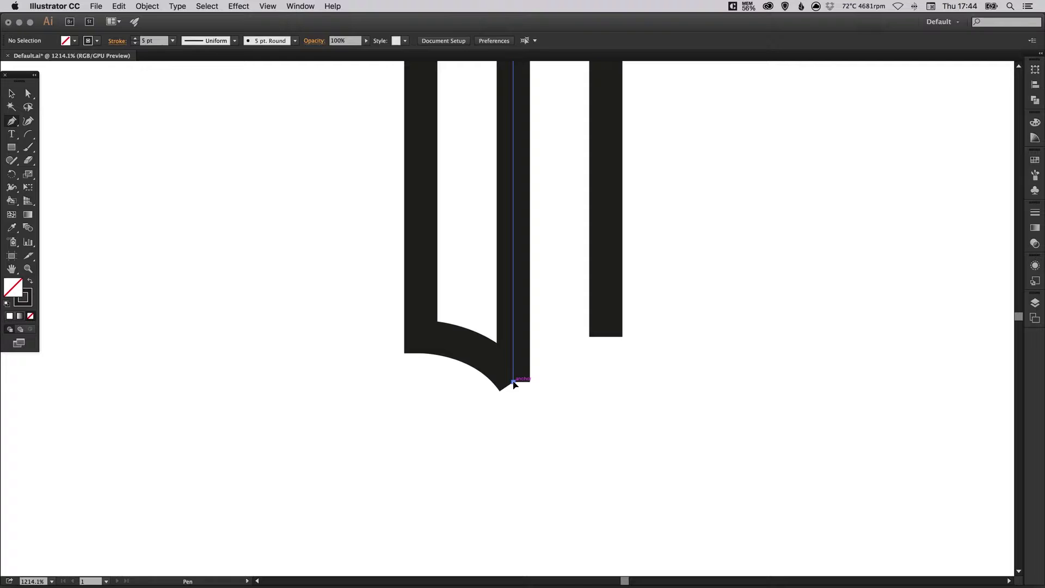
pyautogui.click(513, 381)
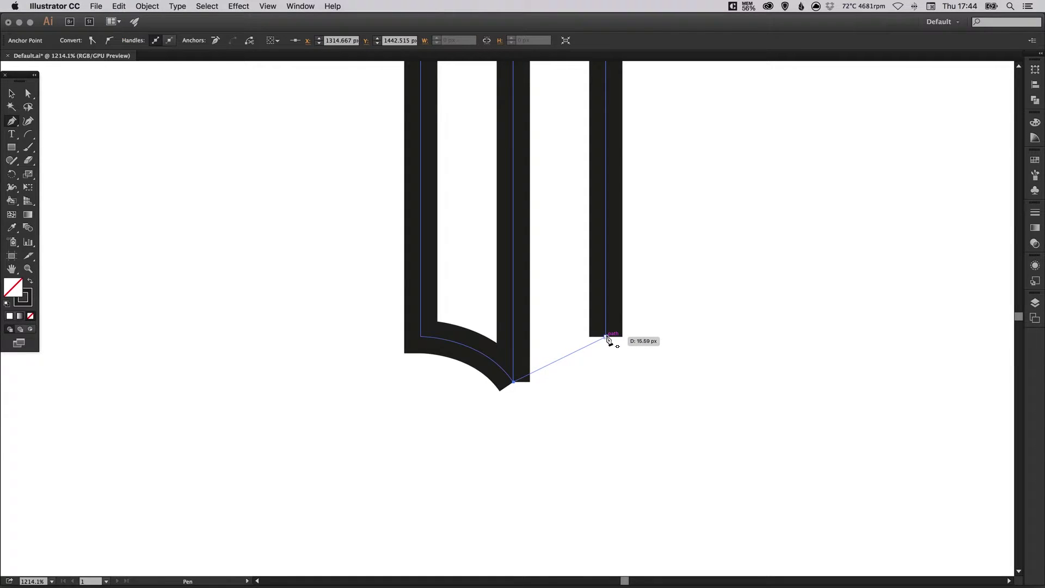
pyautogui.moveTo(607, 337); pyautogui.dragTo(663, 349)
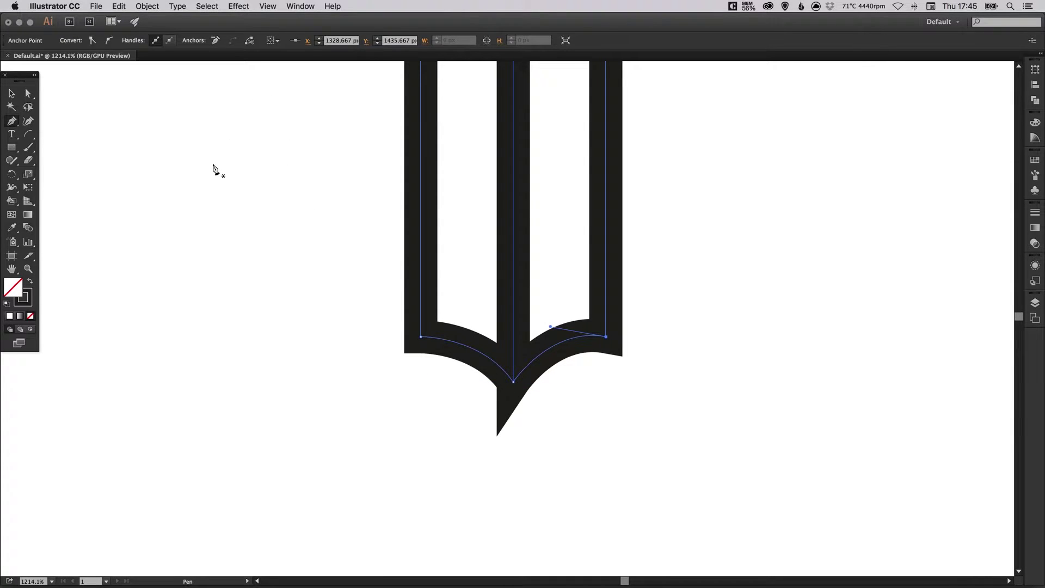
# - Deselect everything and reframe the view on the whole pencil body
pyautogui.press('v')
pyautogui.click(197, 7)
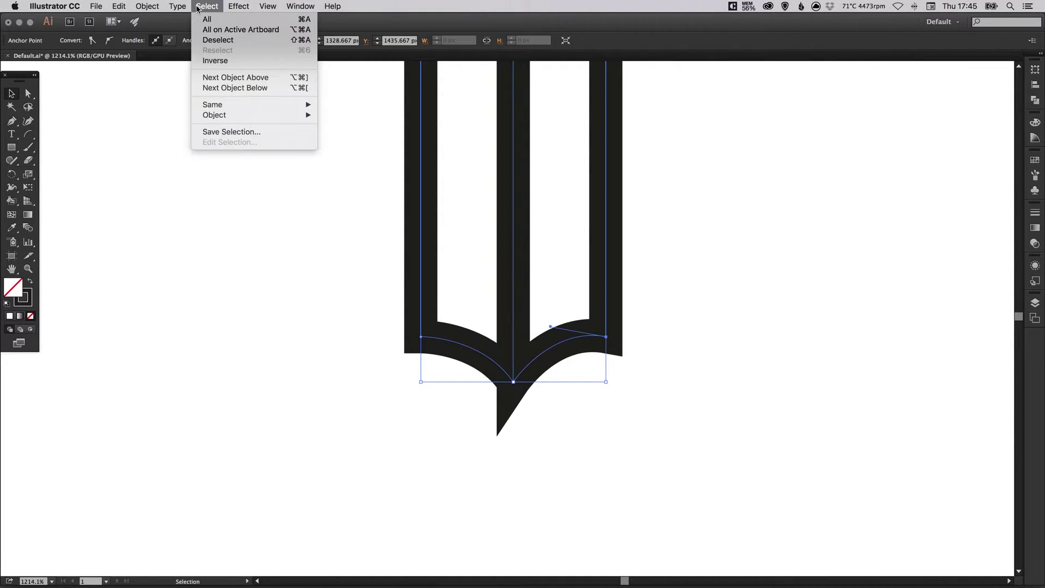
pyautogui.click(218, 39)
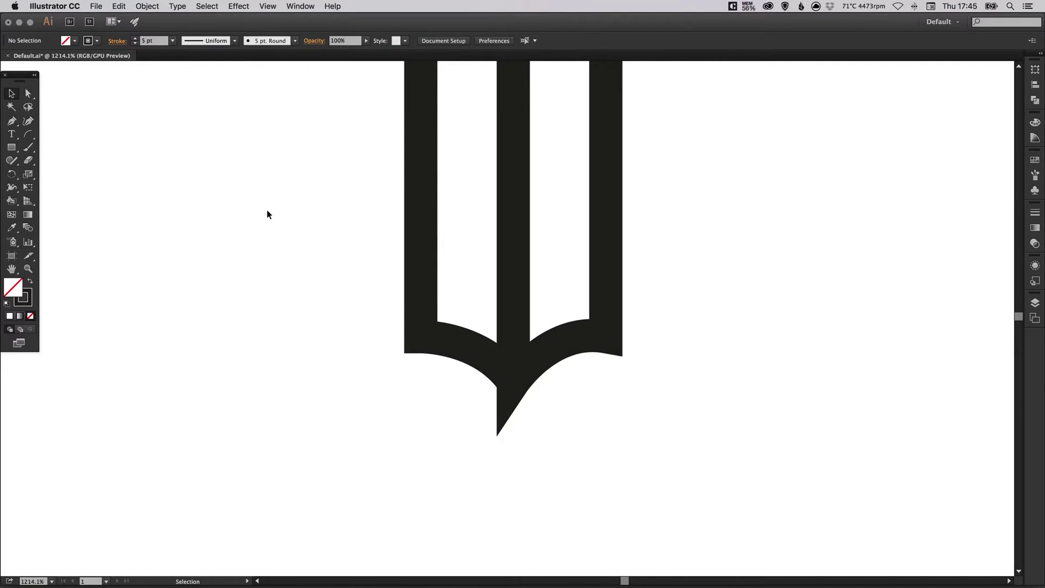
pyautogui.press('super+minus')
pyautogui.press('super+minus')
pyautogui.press('super+minus')
pyautogui.press('super+minus')
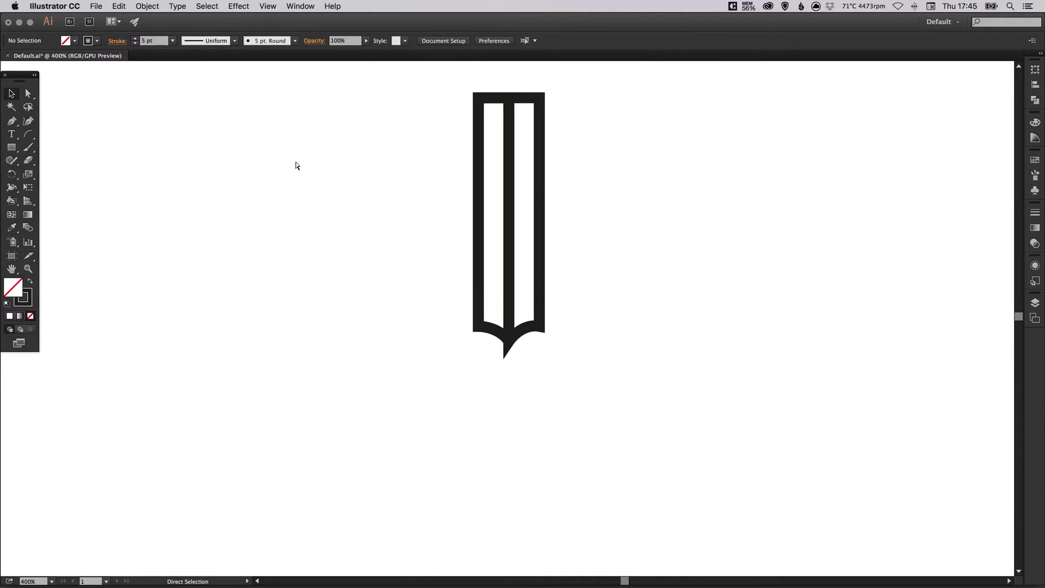
pyautogui.moveTo(477, 259); pyautogui.dragTo(470, 351)
pyautogui.press('super+plus')
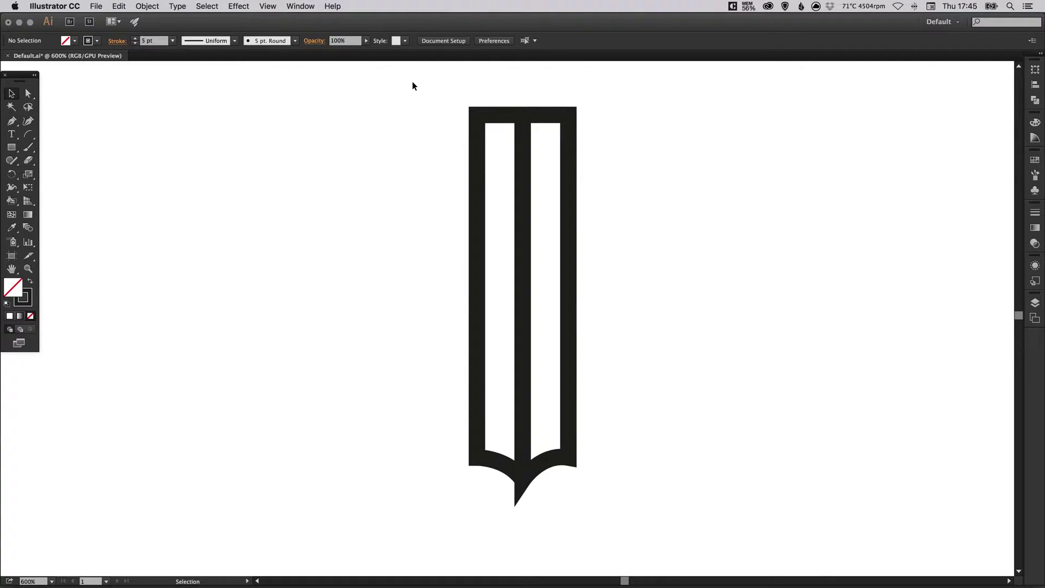
# - Select the pencil body's paths and apply Round Join in the Stroke panel
pyautogui.moveTo(413, 80); pyautogui.dragTo(642, 540)
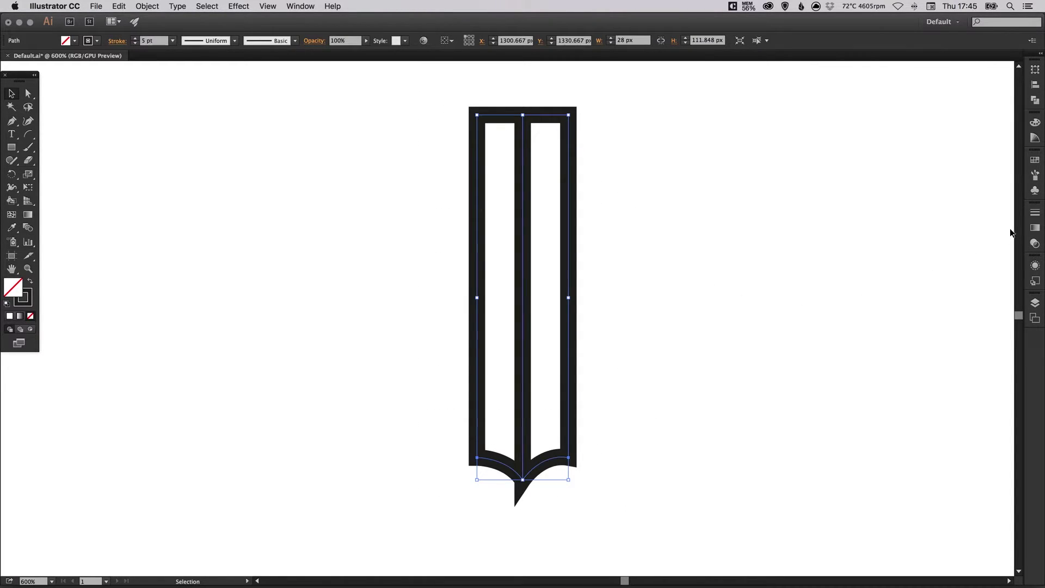
pyautogui.click(1034, 212)
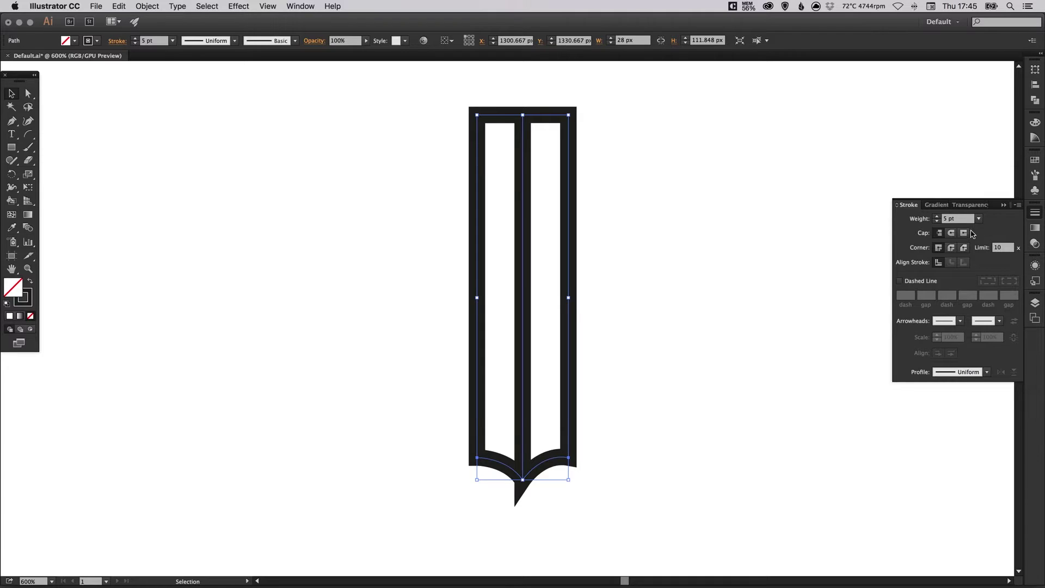
pyautogui.click(952, 248)
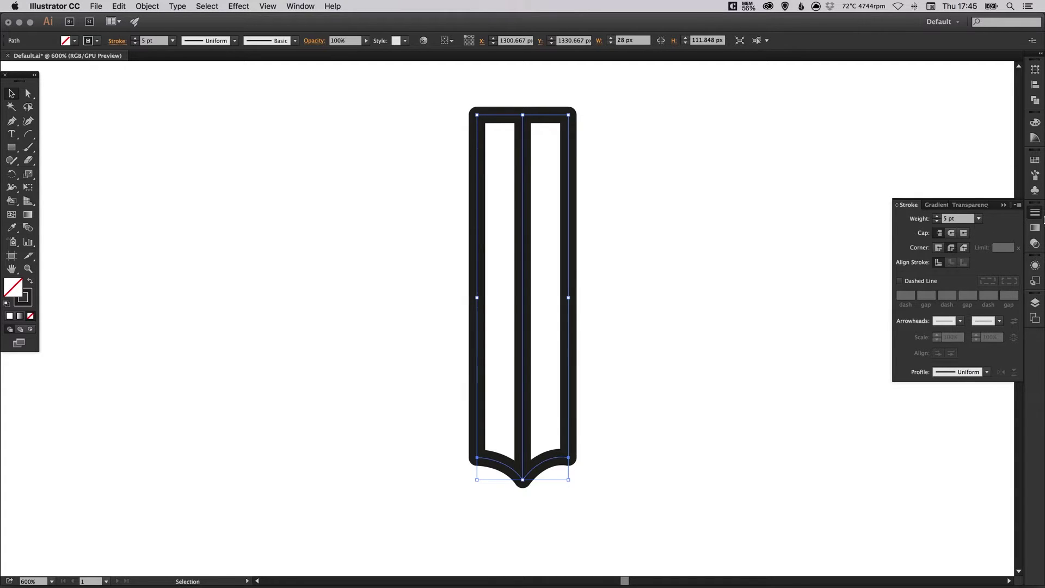
pyautogui.click(780, 301)
pyautogui.scroll(1, 693, 331)
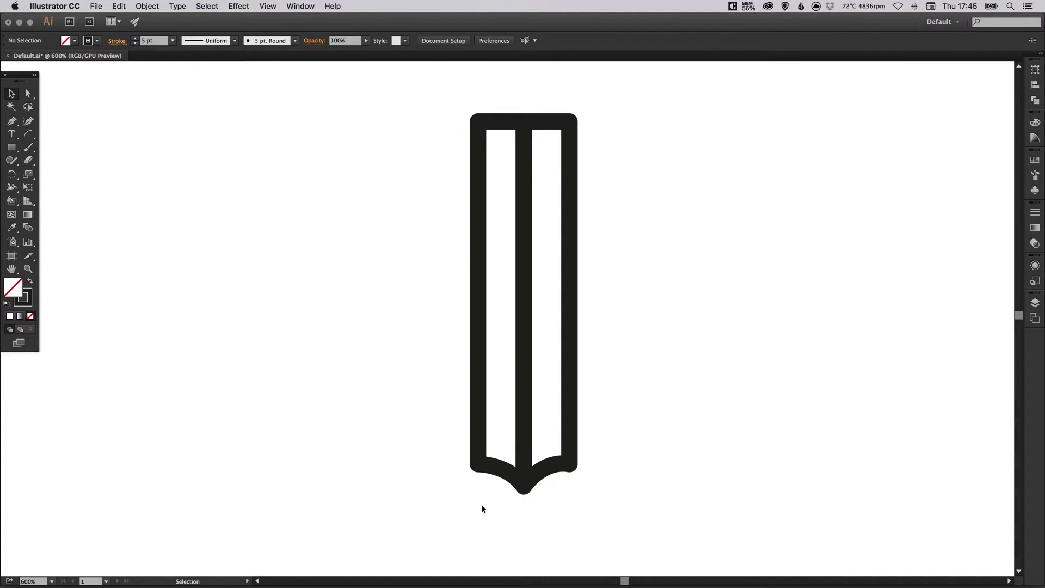
pyautogui.scroll(1, 558, 487)
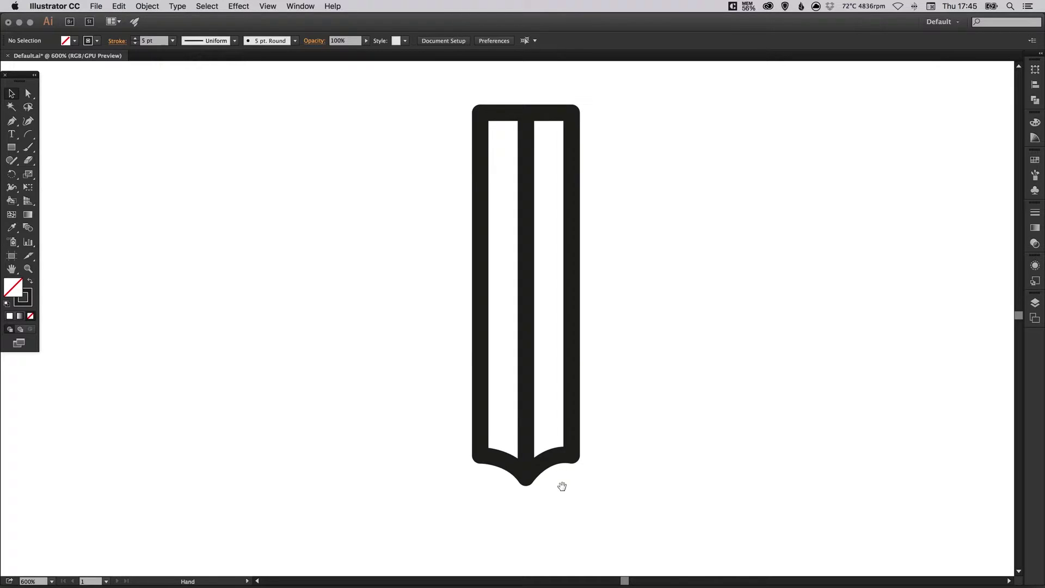
# - Pan down and zoom to 1200% on the pencil's curved bottom
pyautogui.moveTo(576, 490); pyautogui.dragTo(581, 415)
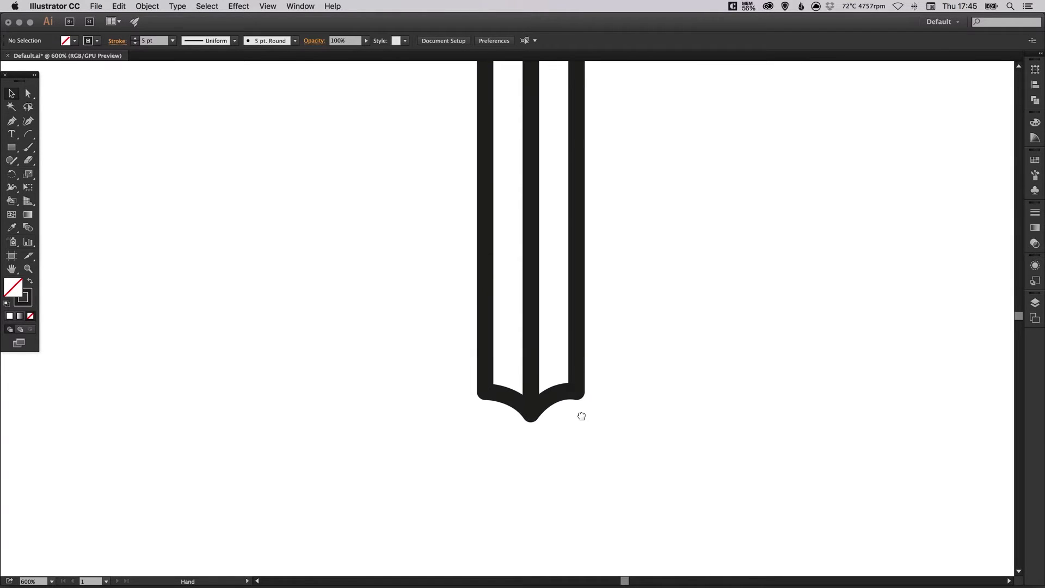
pyautogui.keyDown('super'); pyautogui.click(531, 439); pyautogui.keyUp('super')
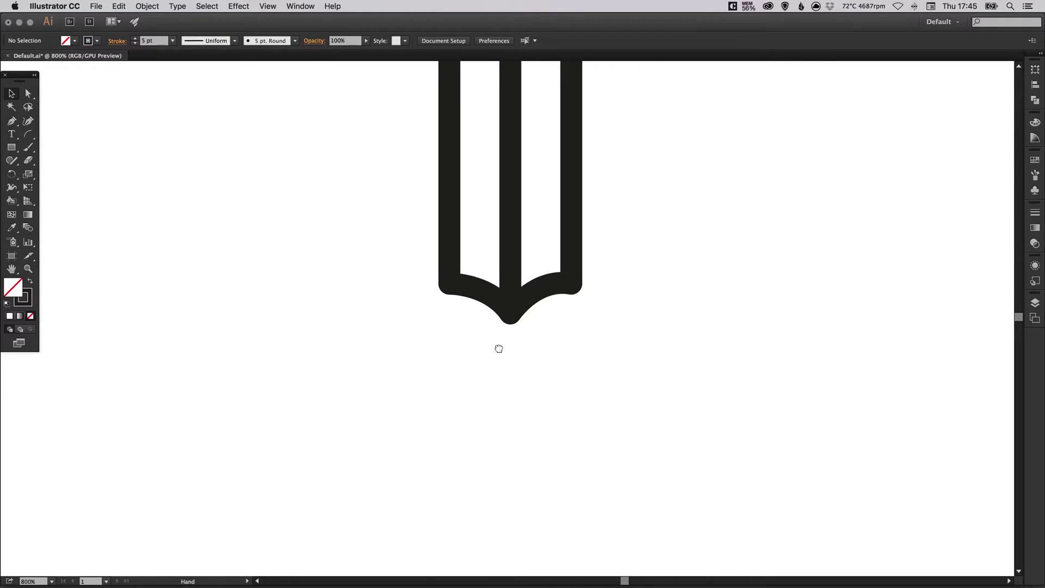
pyautogui.keyDown('super'); pyautogui.click(516, 348); pyautogui.keyUp('super')
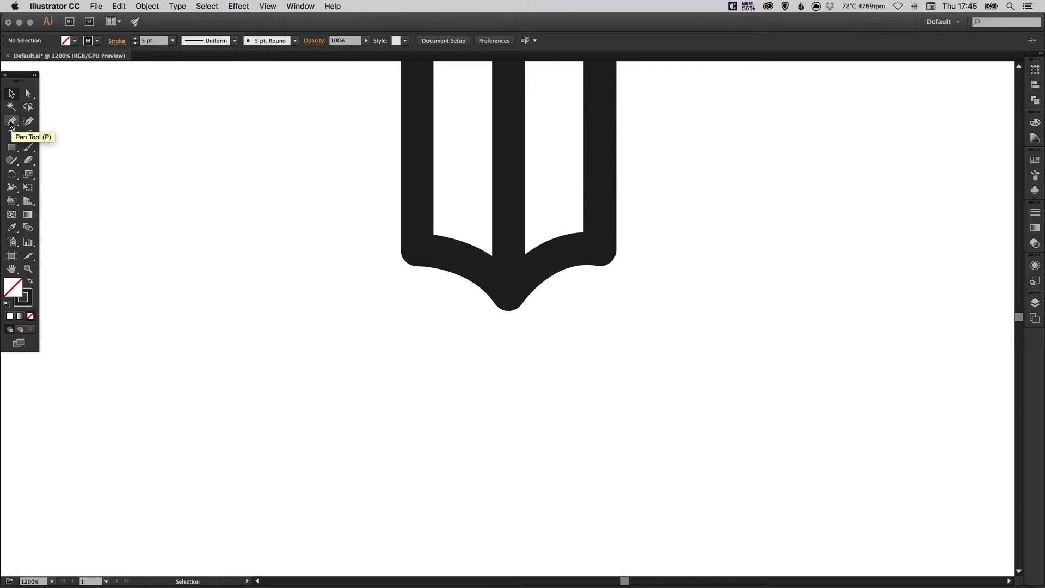
# - Draw a V from the body's lower-left corner to a point below centre and up to the lower-right corner
pyautogui.click(11, 122)
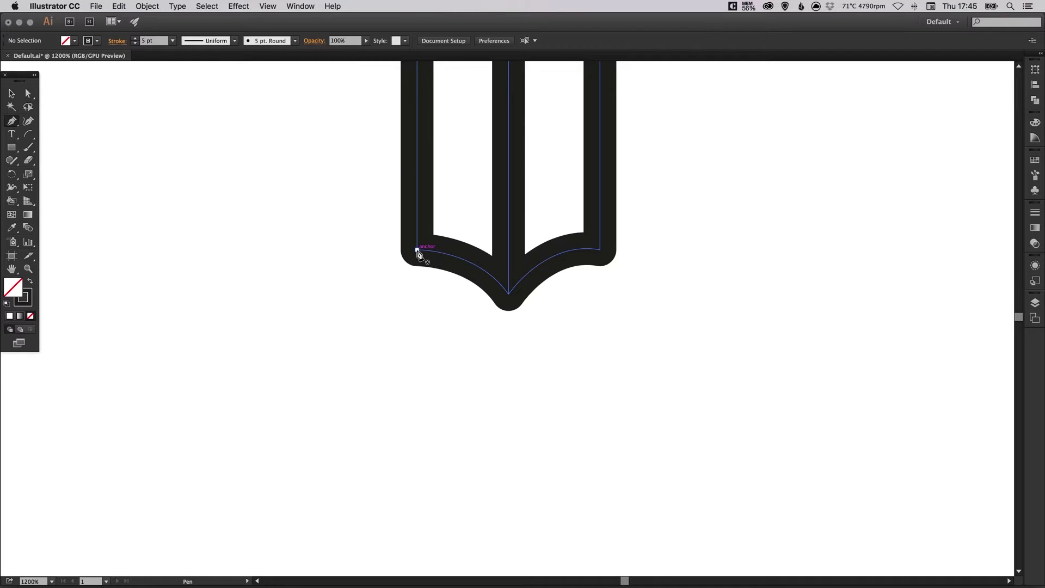
pyautogui.click(417, 250)
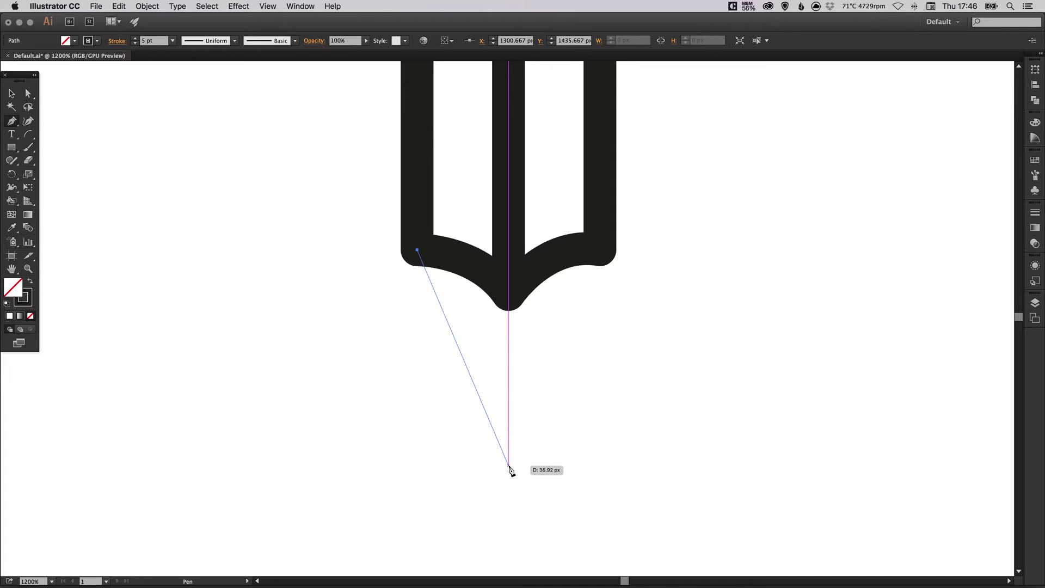
pyautogui.click(509, 466)
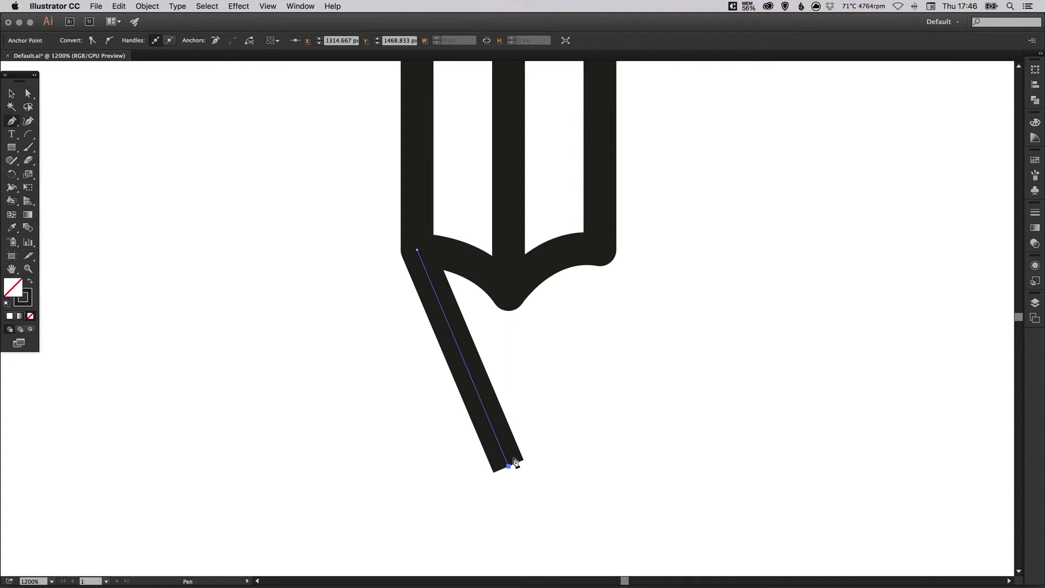
pyautogui.click(600, 251)
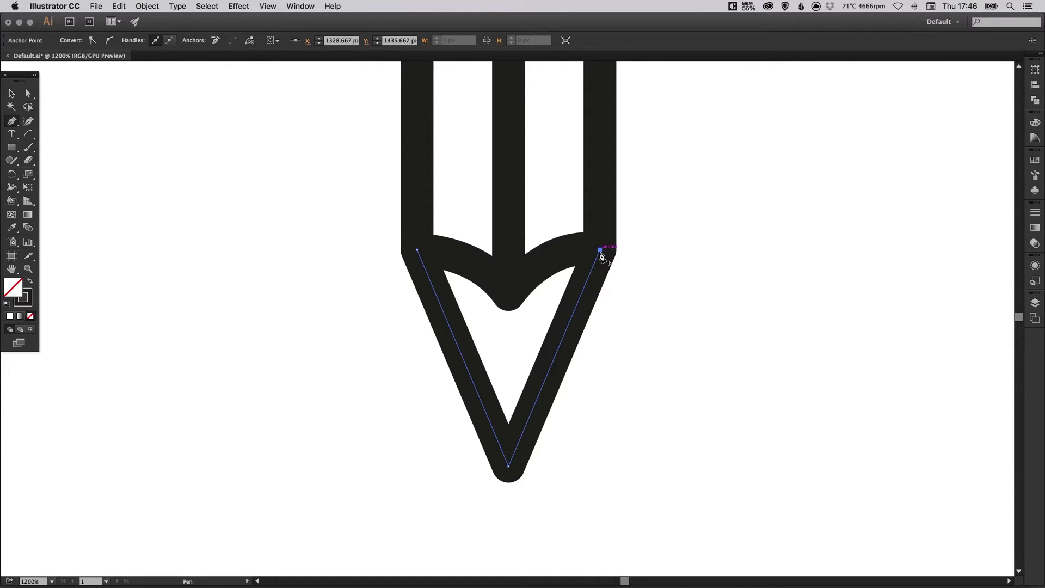
pyautogui.press('v')
# - Select the V-shaped tip, check its stroke joins, then recentre it in view
pyautogui.click(659, 298)
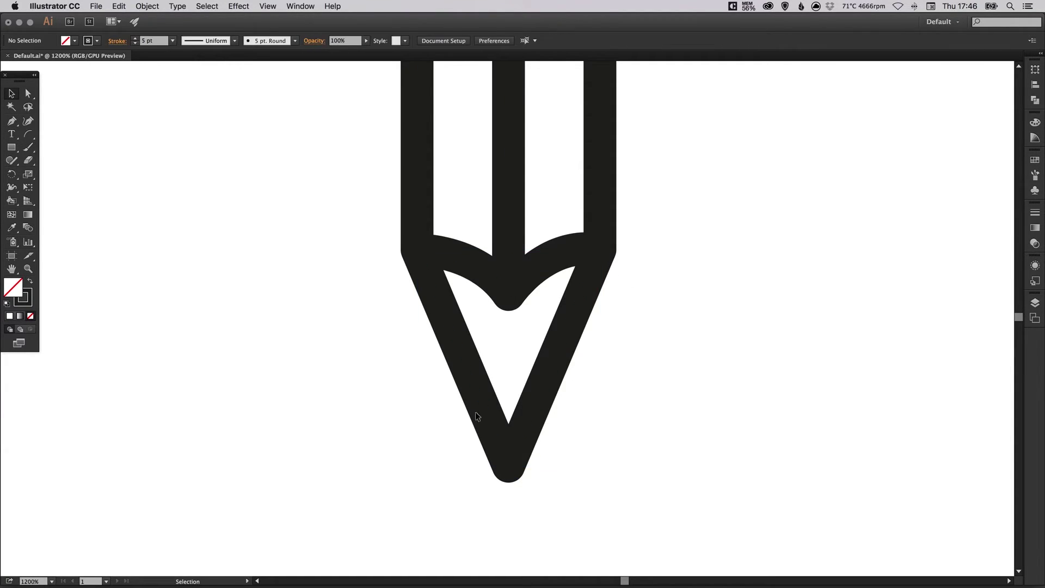
pyautogui.click(495, 467)
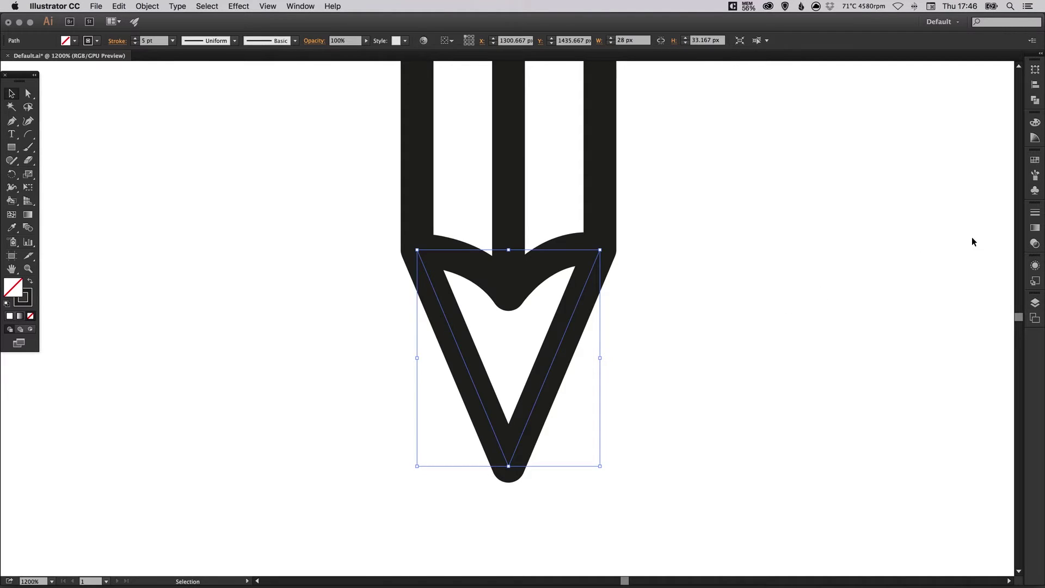
pyautogui.click(1035, 212)
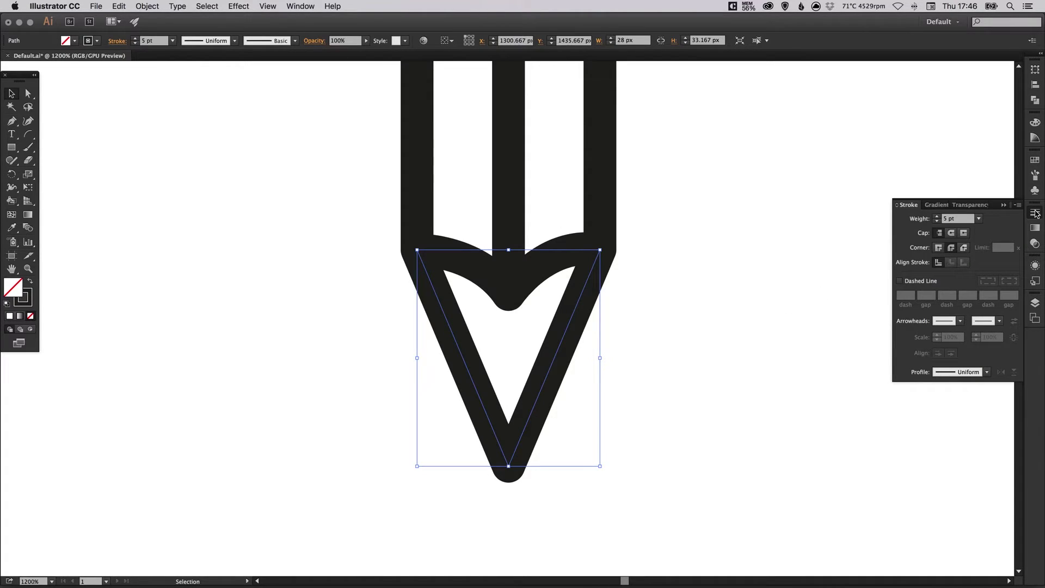
pyautogui.click(1035, 212)
pyautogui.click(723, 309)
pyautogui.moveTo(663, 318); pyautogui.dragTo(666, 339)
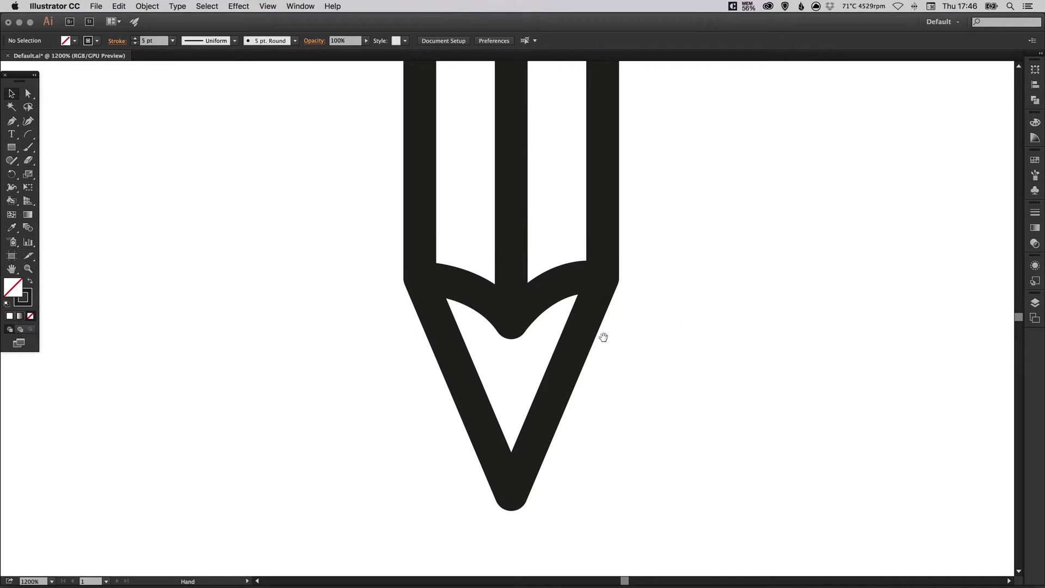
pyautogui.moveTo(616, 366); pyautogui.dragTo(616, 334)
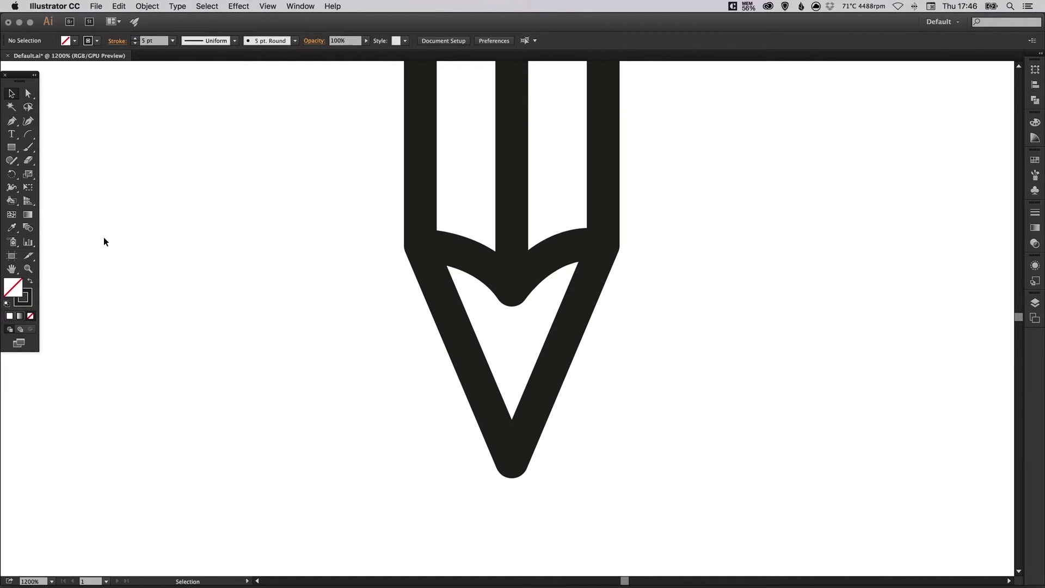
# - Draw a horizontal line across the V tip to mark off the nib, then zoom out to 400%
pyautogui.click(12, 121)
pyautogui.click(469, 362)
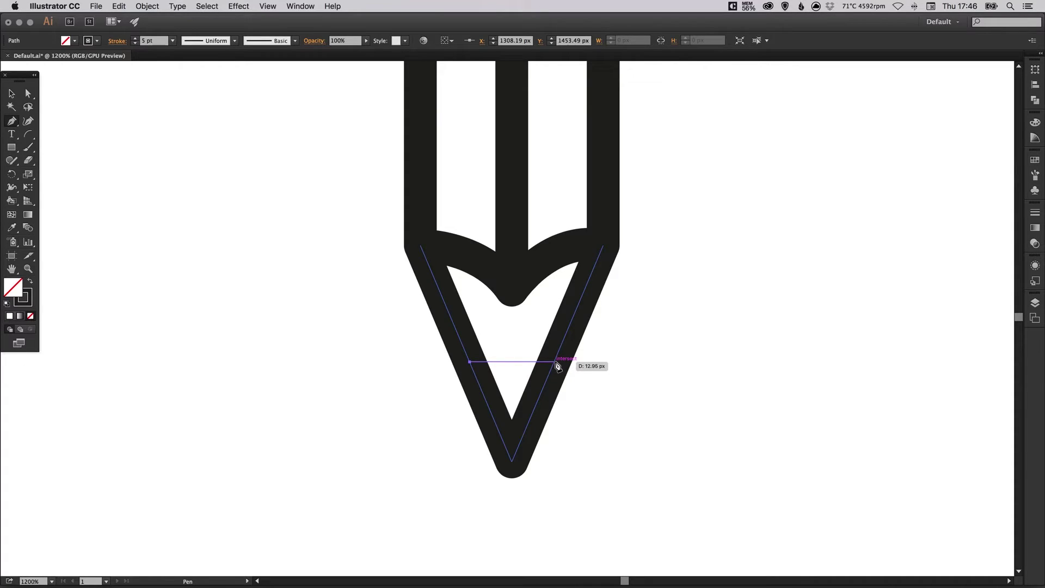
pyautogui.click(557, 363)
pyautogui.keyDown('super'); pyautogui.click(655, 336); pyautogui.keyUp('super')
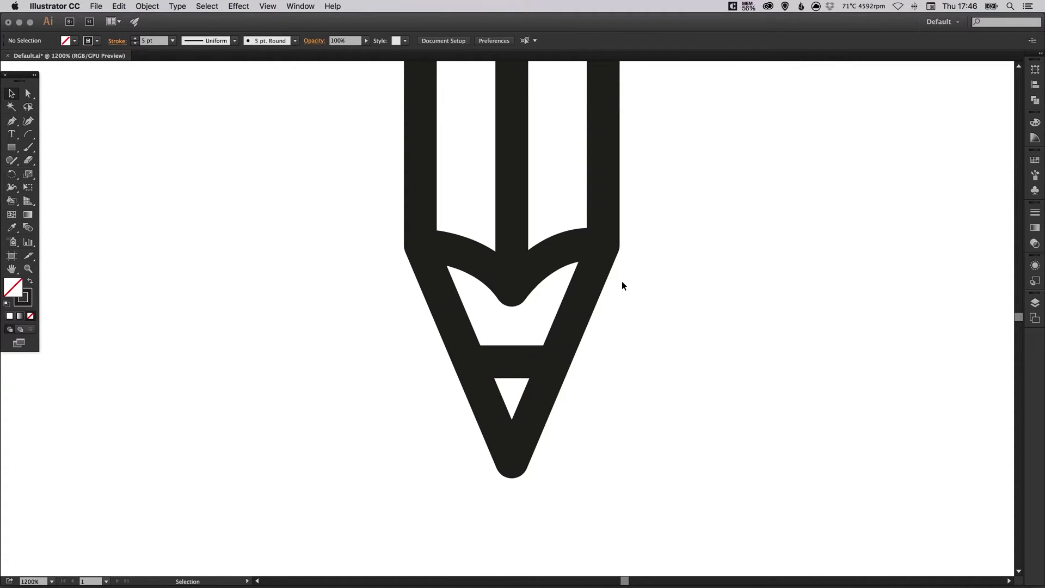
pyautogui.press('super+minus')
pyautogui.press('super+minus')
pyautogui.press('super+minus')
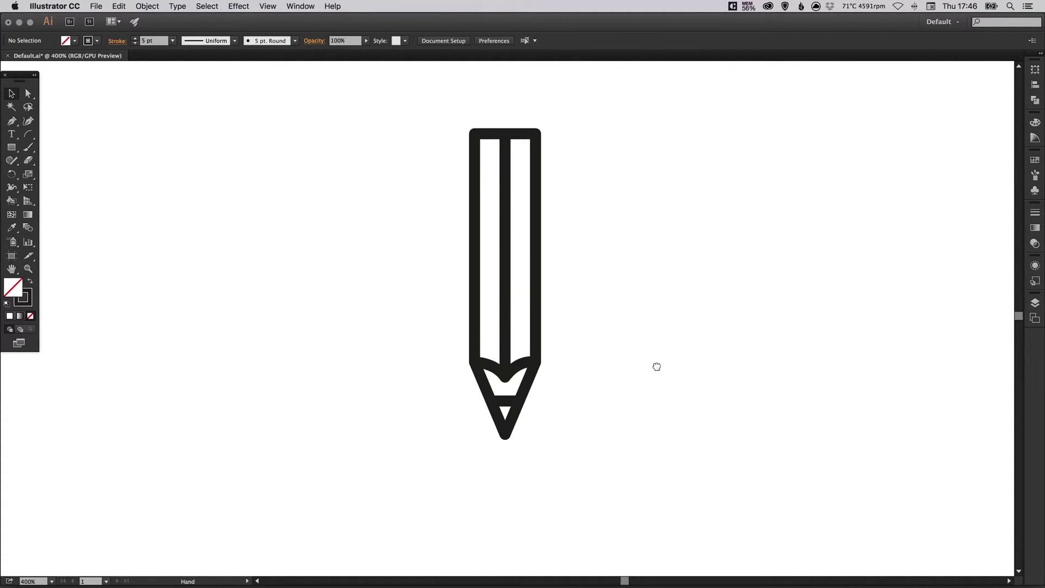
pyautogui.moveTo(656, 366)
pyautogui.mouseDown()
pyautogui.moveTo(660, 381)
pyautogui.moveTo(676, 376)
pyautogui.mouseUp()
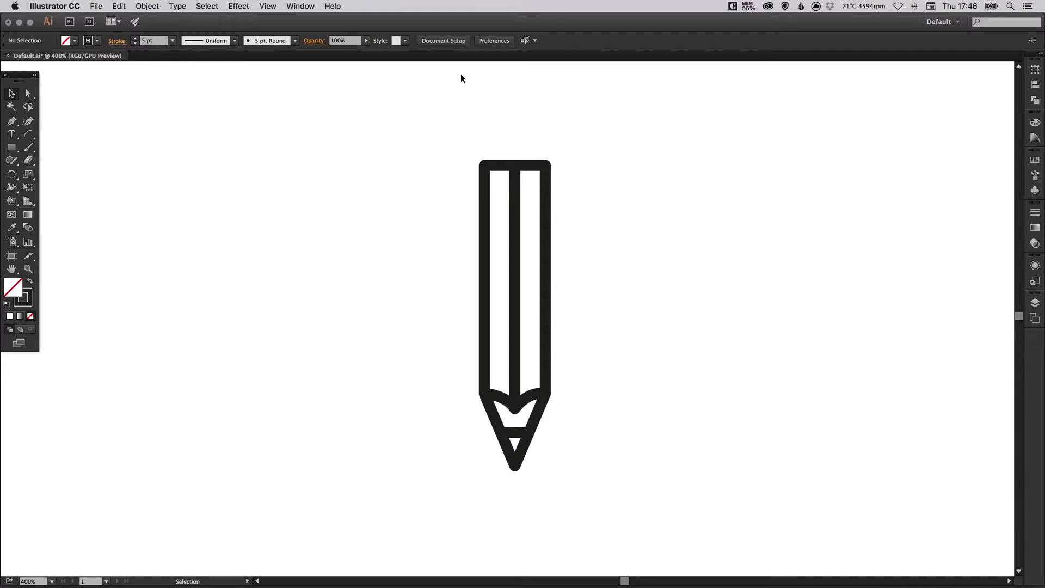
# - Select all pencil paths and set their stroke weight to 5 pt
pyautogui.moveTo(420, 136); pyautogui.dragTo(581, 482)
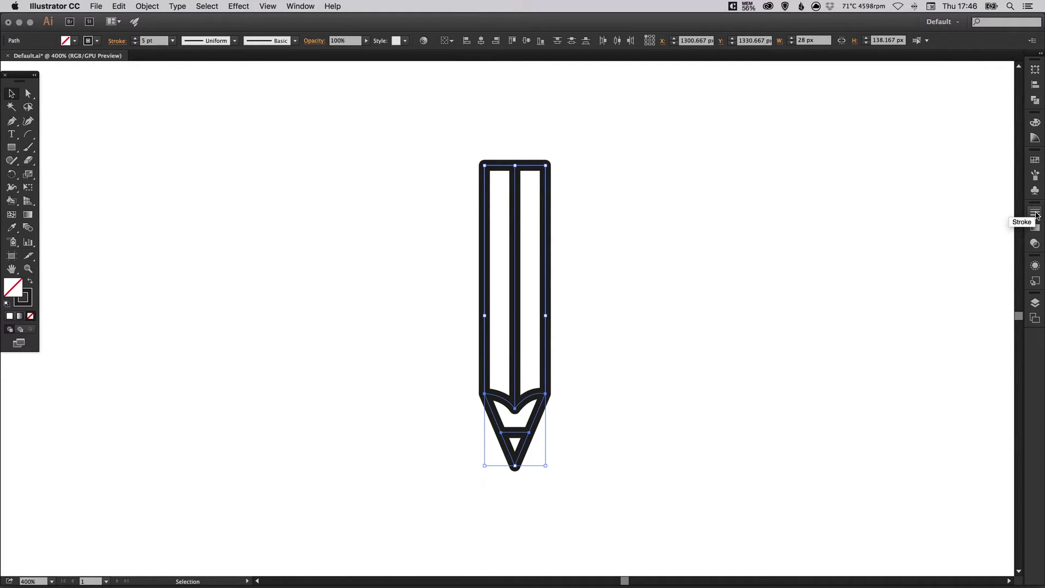
pyautogui.click(1035, 213)
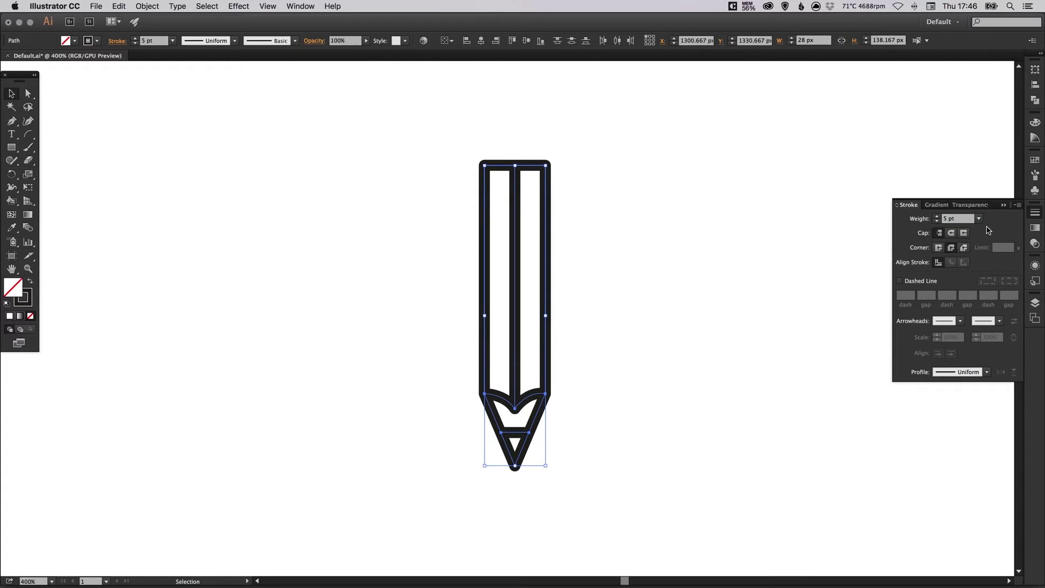
pyautogui.click(937, 222)
pyautogui.click(937, 222)
pyautogui.click(938, 221)
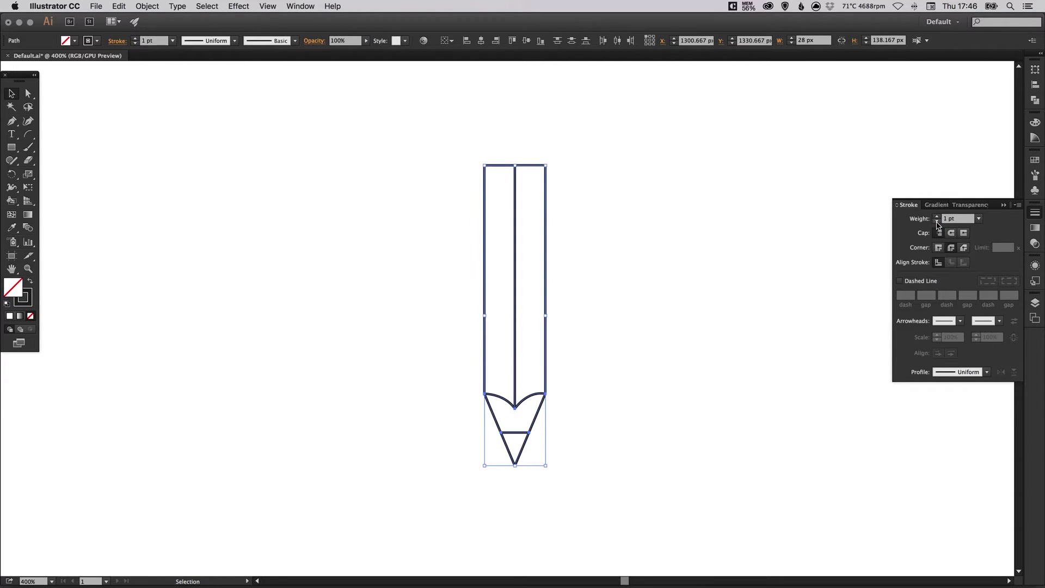
pyautogui.click(937, 217)
pyautogui.click(938, 217)
pyautogui.click(937, 216)
pyautogui.click(937, 216)
pyautogui.click(937, 216)
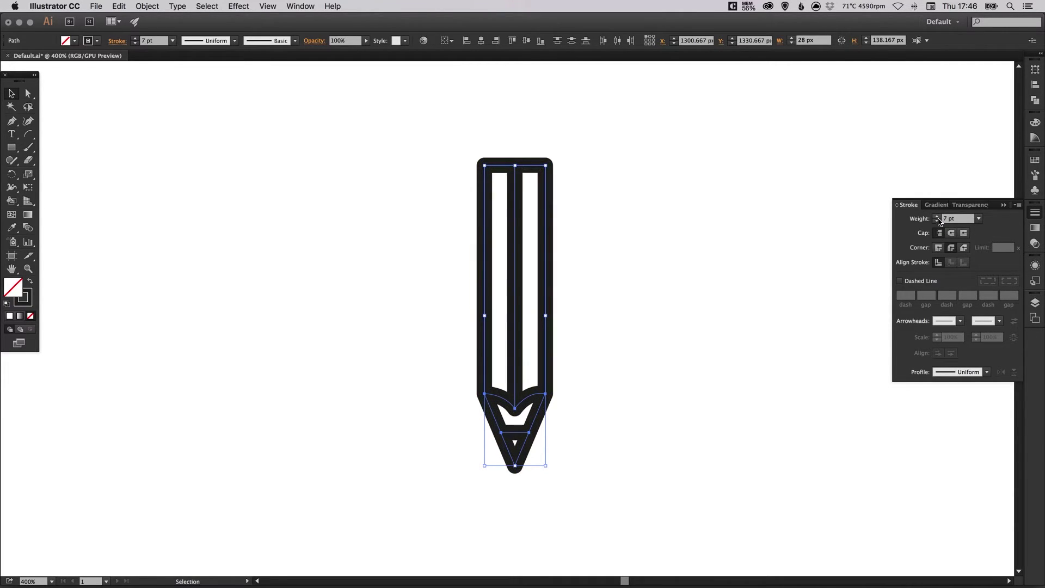
pyautogui.click(938, 222)
pyautogui.click(937, 222)
pyautogui.click(937, 222)
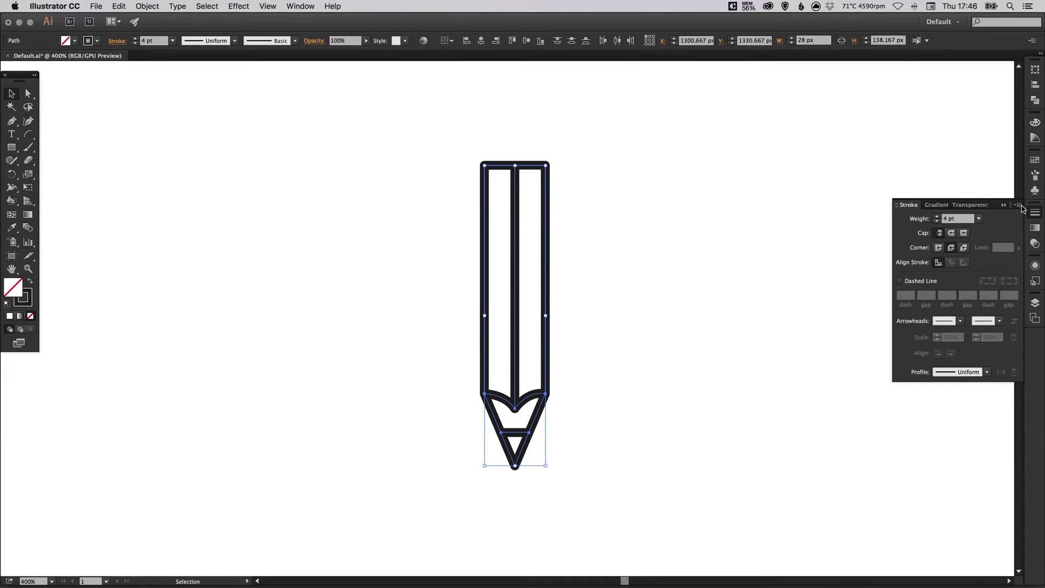
pyautogui.click(938, 216)
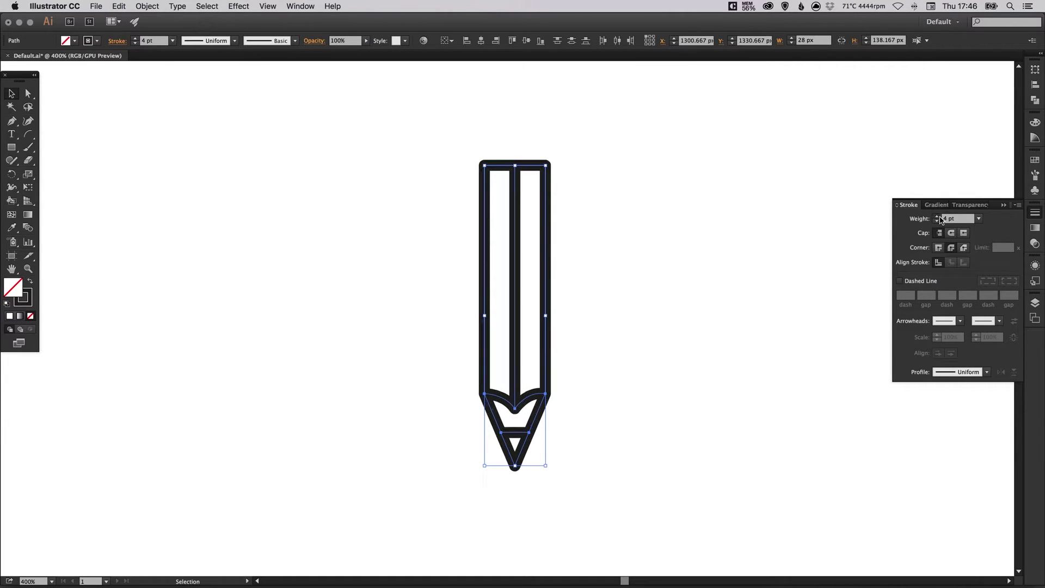
pyautogui.click(1034, 213)
pyautogui.click(888, 231)
# - Paste a copy of the pencil in place and move it to the right of the original
pyautogui.moveTo(439, 137)
pyautogui.mouseDown()
pyautogui.moveTo(528, 385)
pyautogui.moveTo(553, 299)
pyautogui.moveTo(234, 275)
pyautogui.moveTo(539, 261)
pyautogui.moveTo(141, 255)
pyautogui.mouseUp()
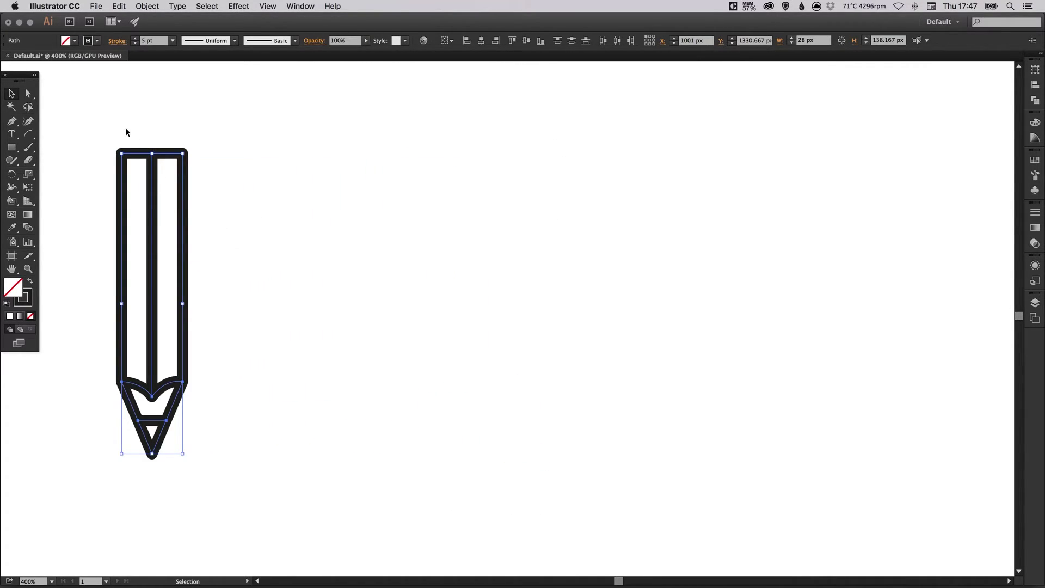
pyautogui.click(119, 6)
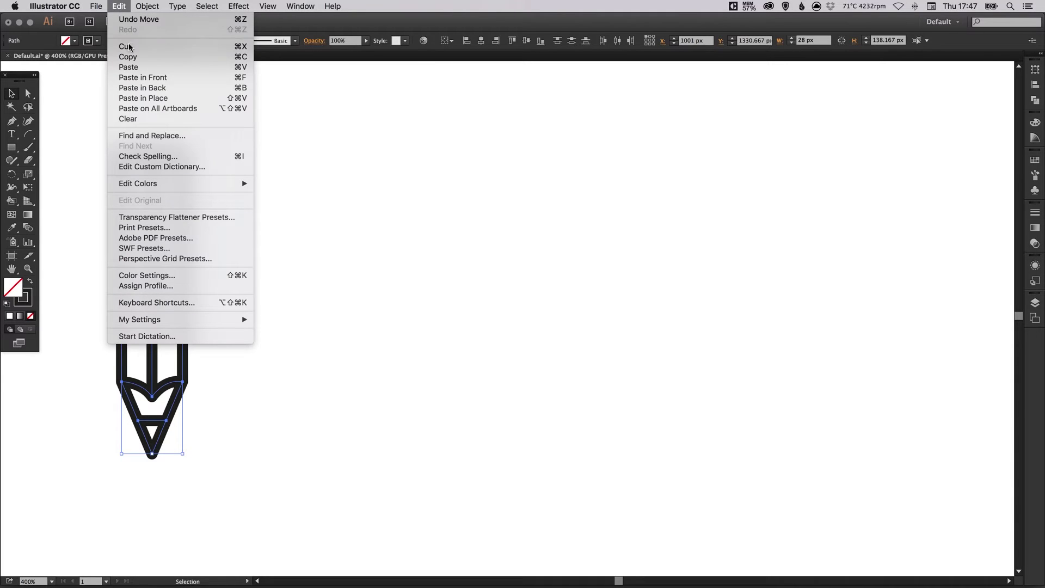
pyautogui.click(138, 100)
pyautogui.moveTo(188, 231)
pyautogui.mouseDown()
pyautogui.moveTo(690, 225)
pyautogui.moveTo(754, 252)
pyautogui.mouseUp()
pyautogui.hscroll(2, 755, 253)
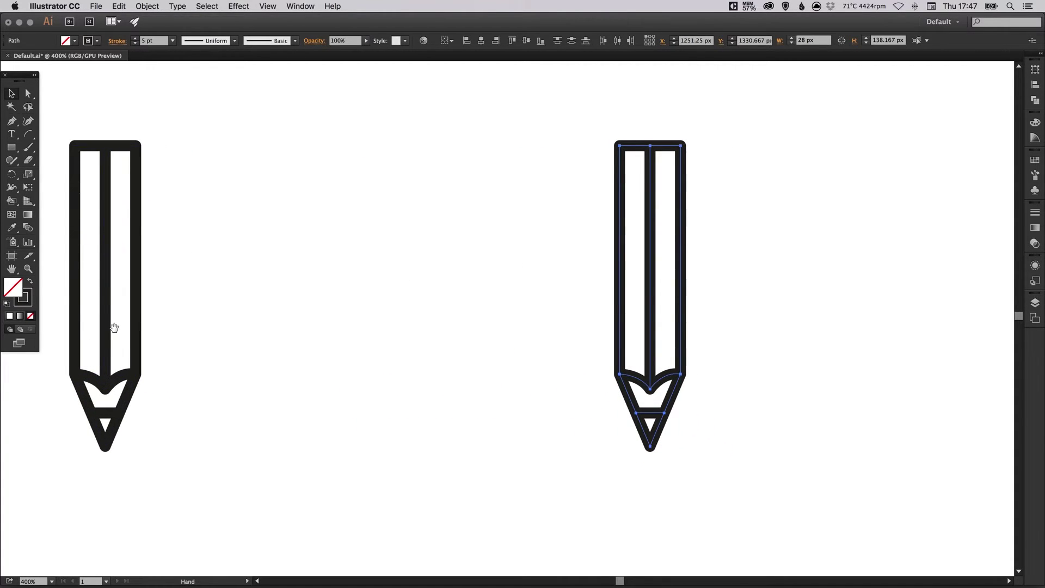
pyautogui.hscroll(5, 576, 296)
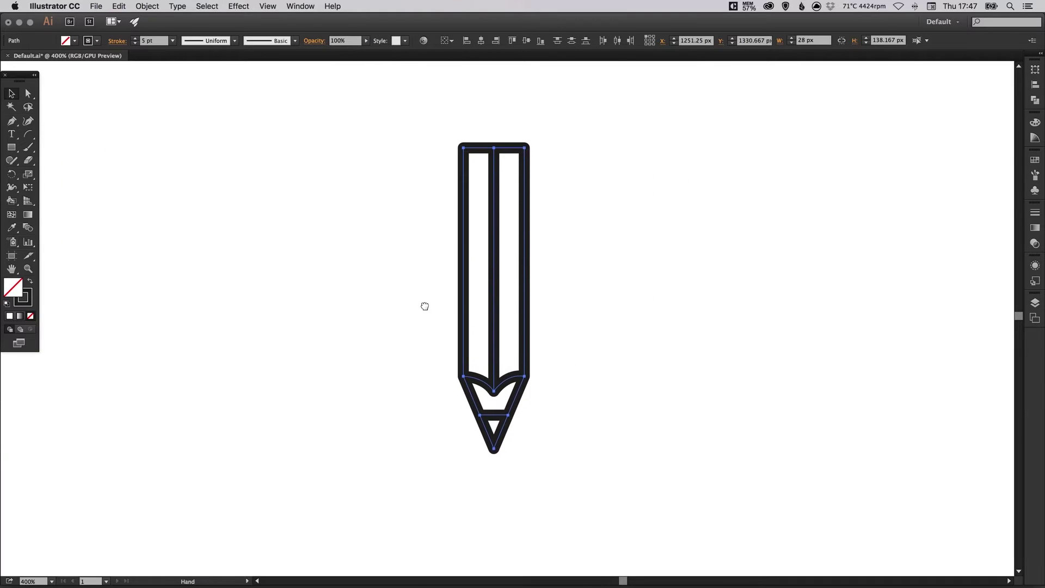
pyautogui.moveTo(361, 140); pyautogui.dragTo(517, 485)
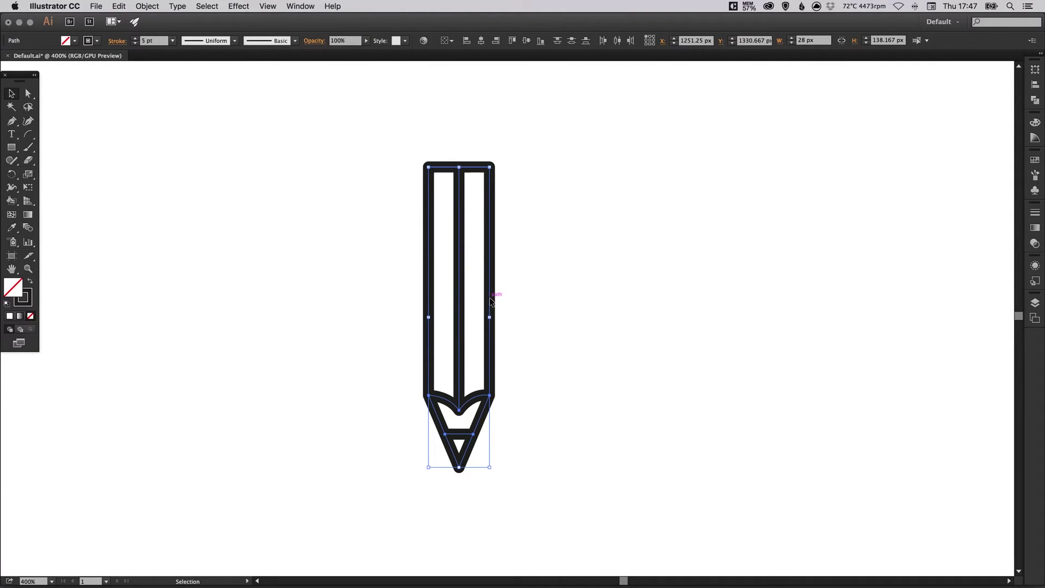
pyautogui.moveTo(490, 298); pyautogui.dragTo(544, 299)
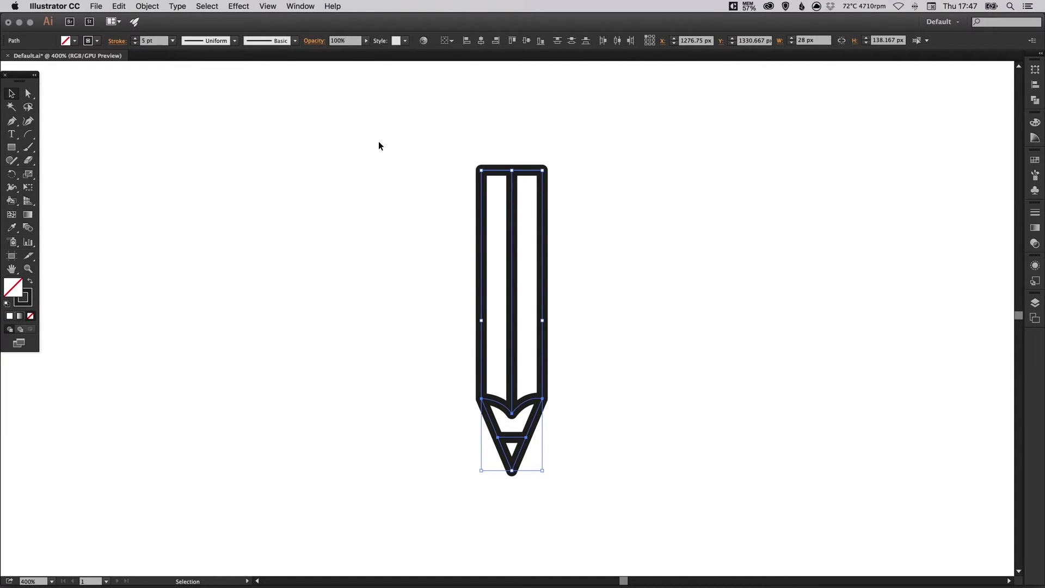
# - Expand the pencil's 5 pt strokes with Fill and Stroke checked
pyautogui.click(155, 7)
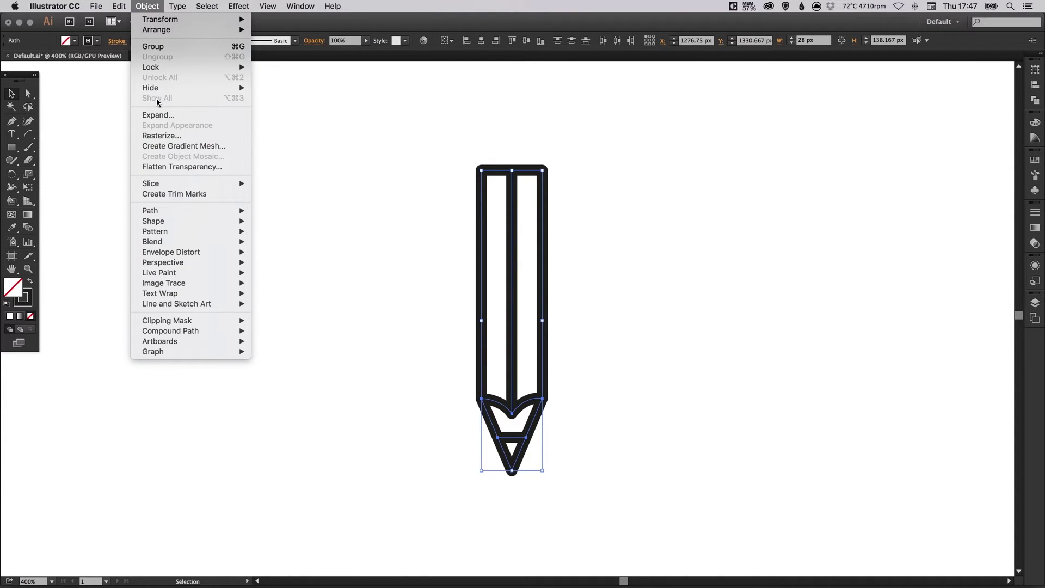
pyautogui.click(183, 116)
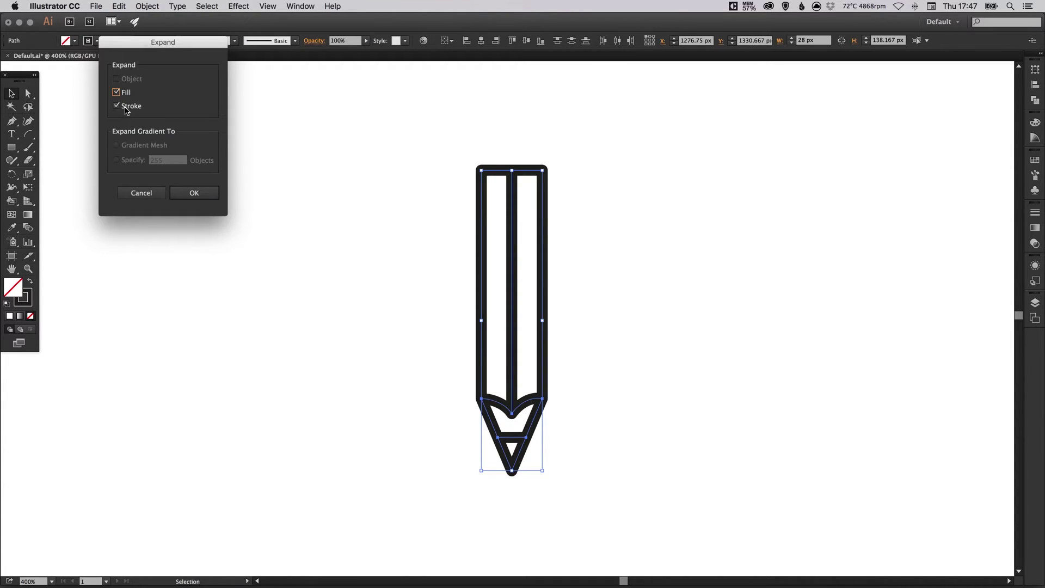
pyautogui.click(195, 193)
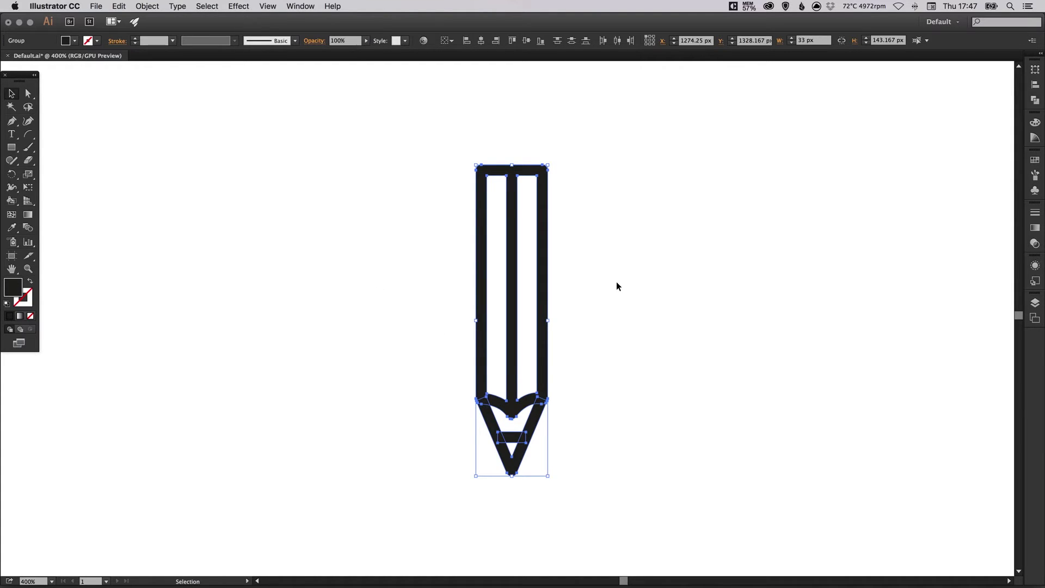
# - Switch to Outline view, zoom in on the pencil and back to 400%, then select all its pieces
pyautogui.press('super+y')
pyautogui.click(653, 306)
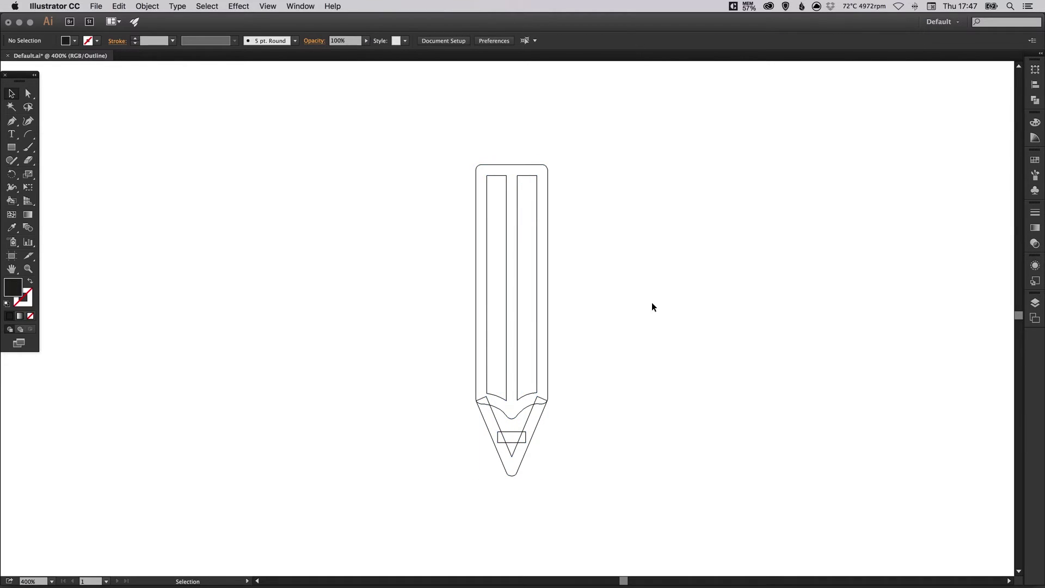
pyautogui.press('super+space')
pyautogui.moveTo(382, 173); pyautogui.dragTo(618, 531)
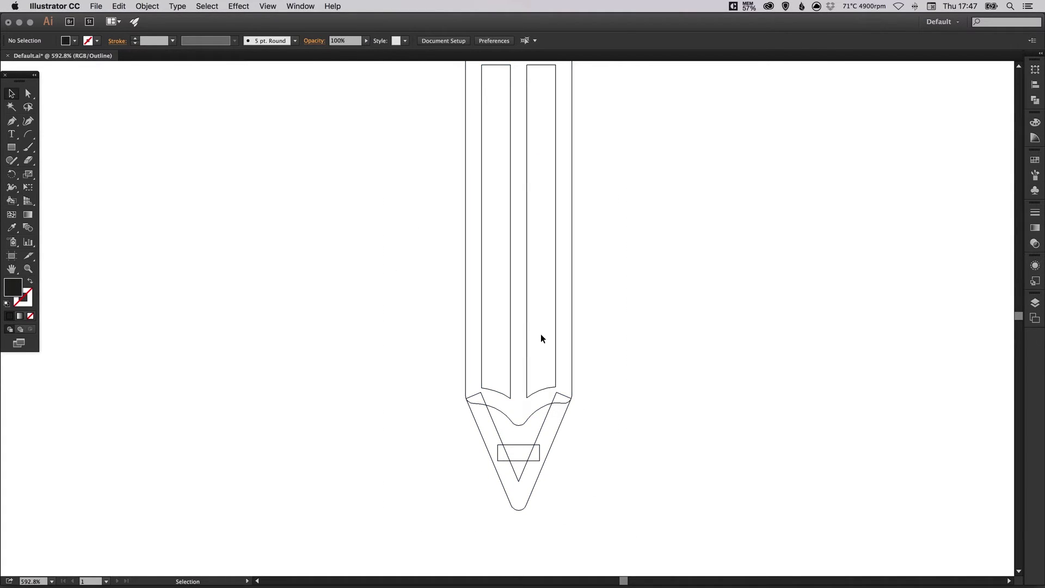
pyautogui.press('super+minus')
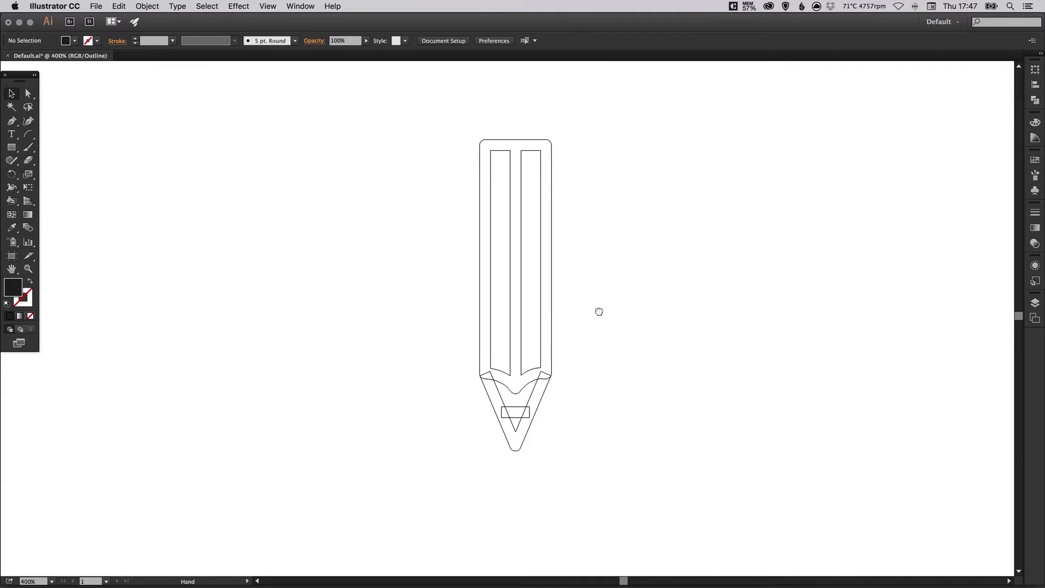
pyautogui.moveTo(392, 154)
pyautogui.mouseDown()
pyautogui.moveTo(460, 309)
pyautogui.moveTo(634, 502)
pyautogui.mouseUp()
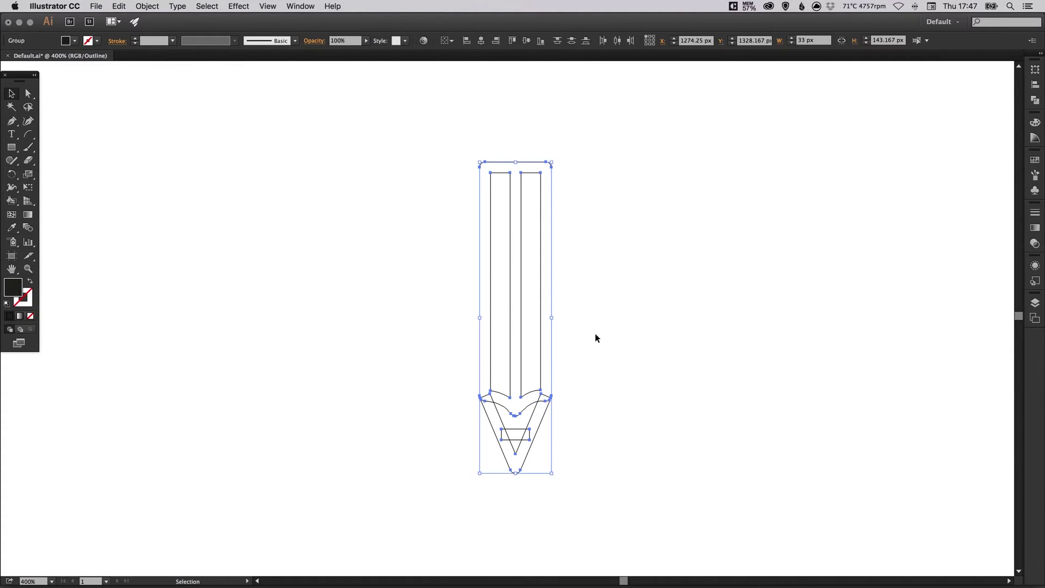
# - Unite the pencil pieces with Pathfinder, deselect, and return to Preview mode
pyautogui.click(1035, 100)
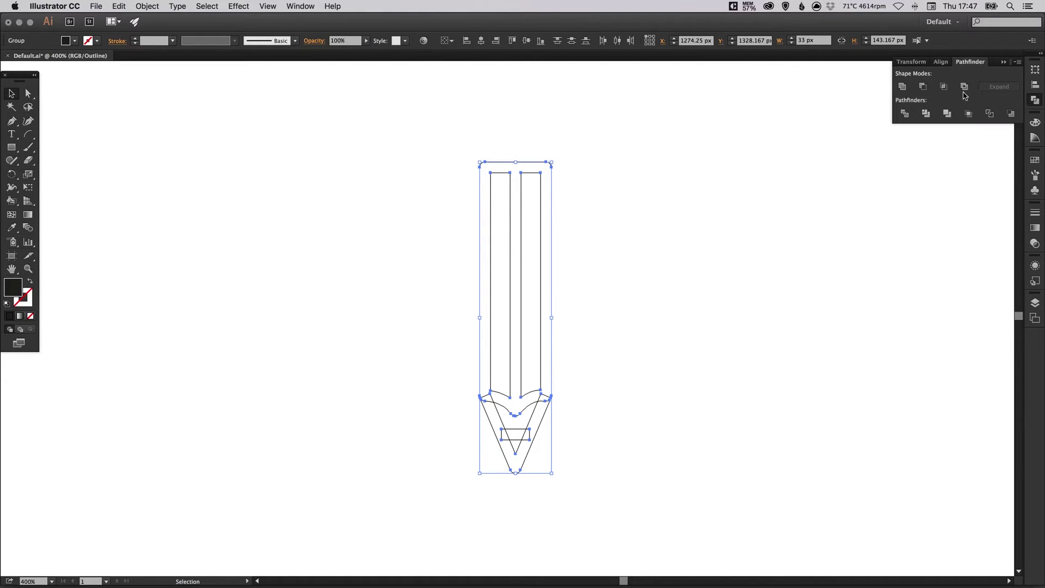
pyautogui.click(903, 89)
pyautogui.click(1035, 100)
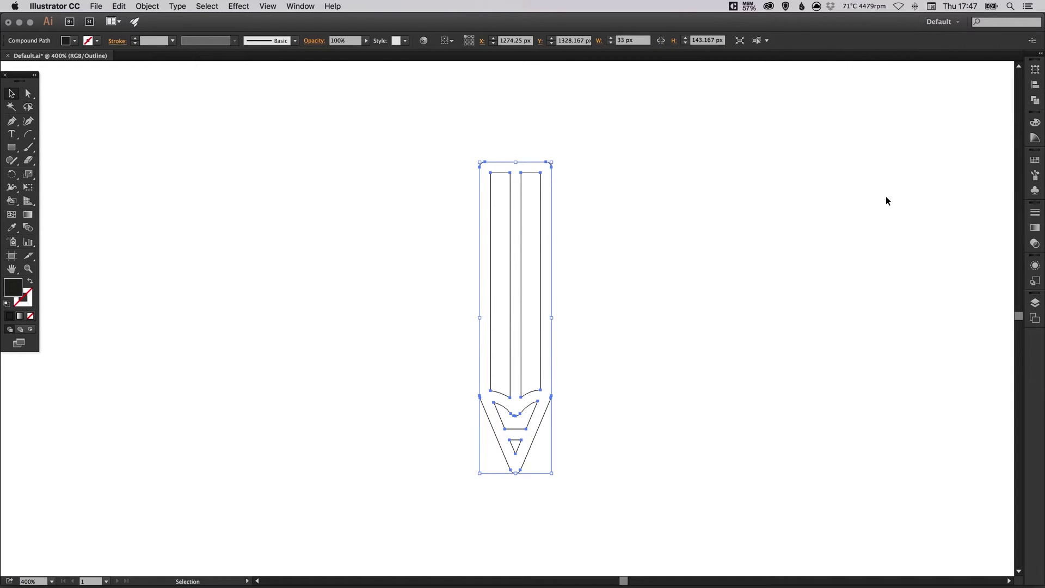
pyautogui.click(611, 409)
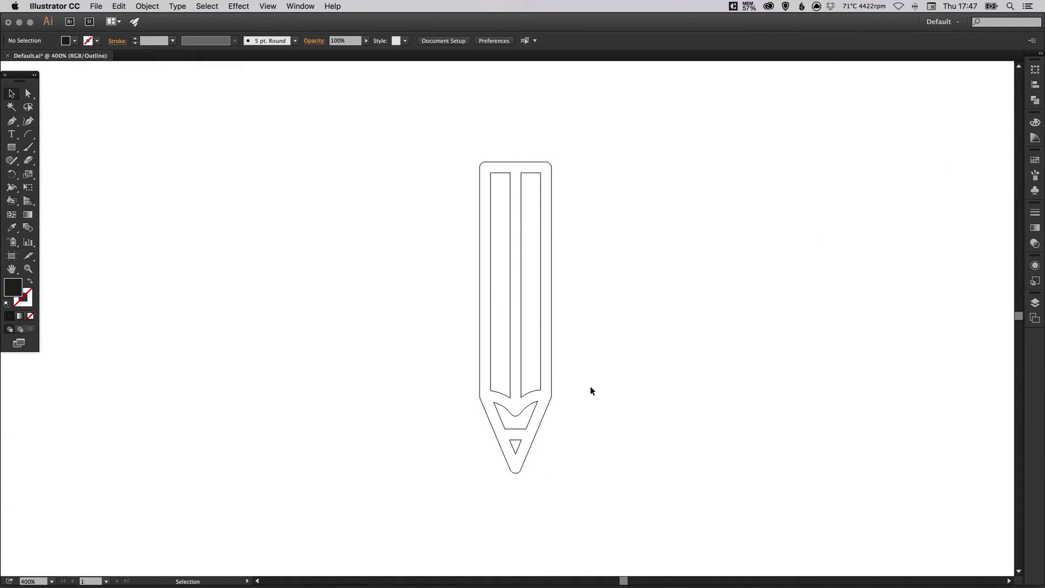
pyautogui.press('a')
pyautogui.press('super+y')
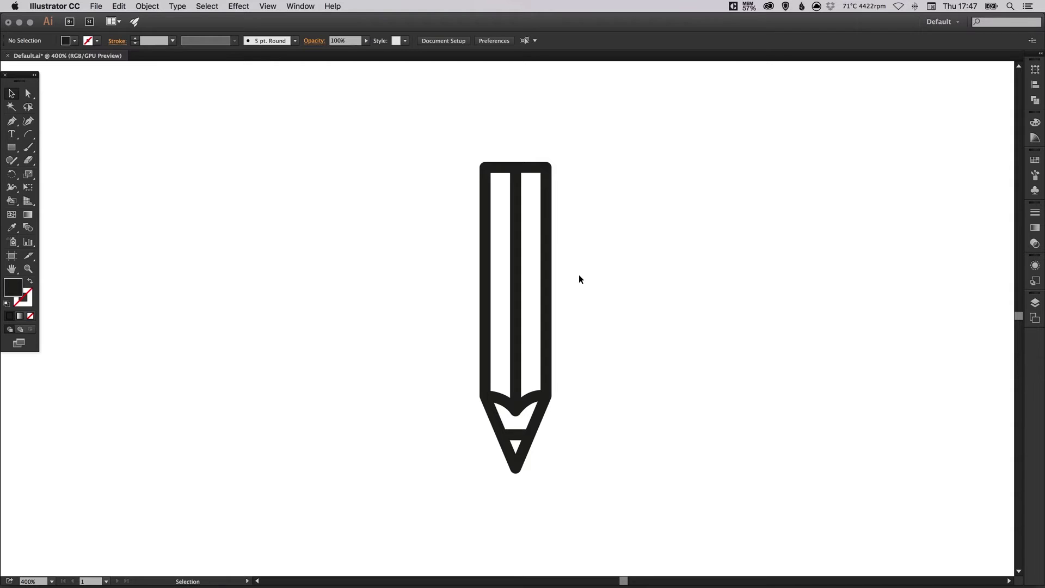
# - Select the united pencil, test the Live Paint Bucket on its left strip, then undo that fill
pyautogui.click(485, 208)
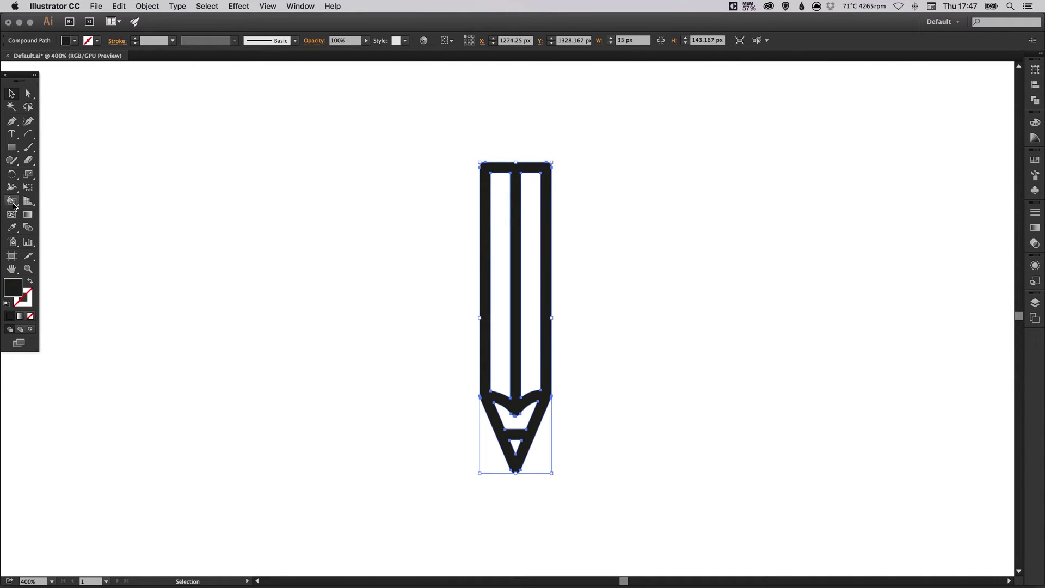
pyautogui.click(13, 202)
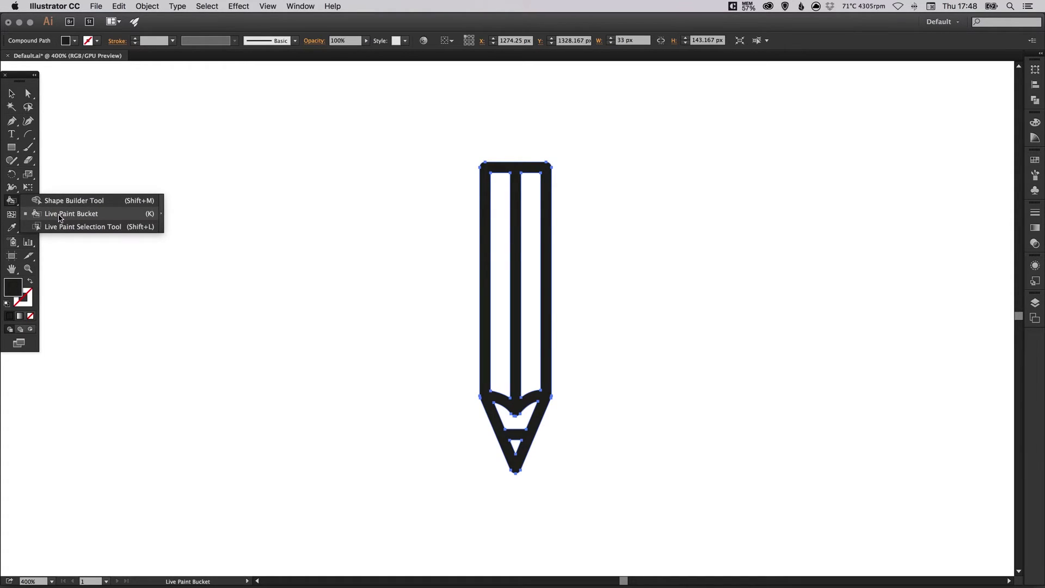
pyautogui.click(64, 215)
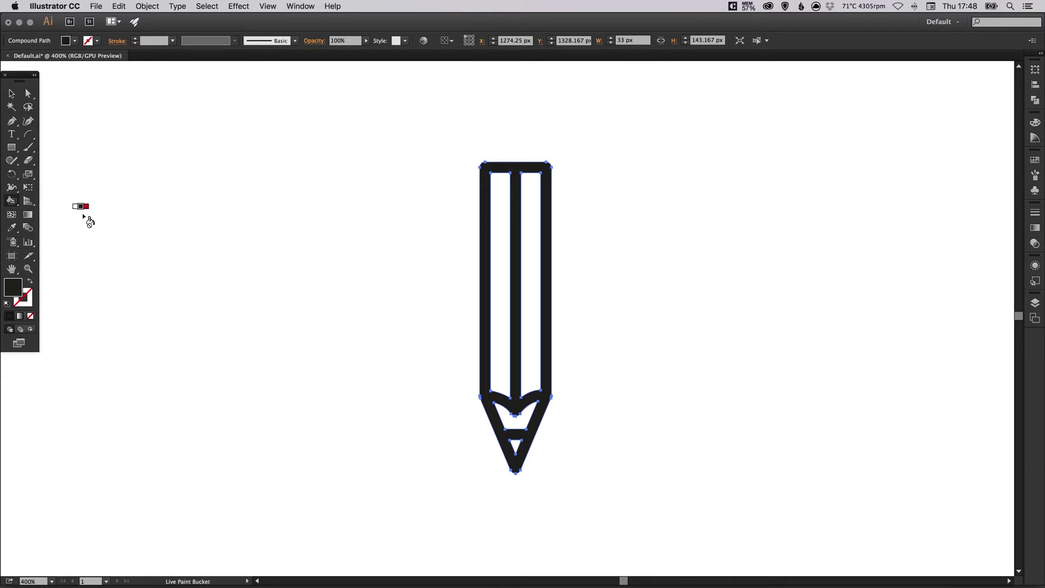
pyautogui.click(491, 302)
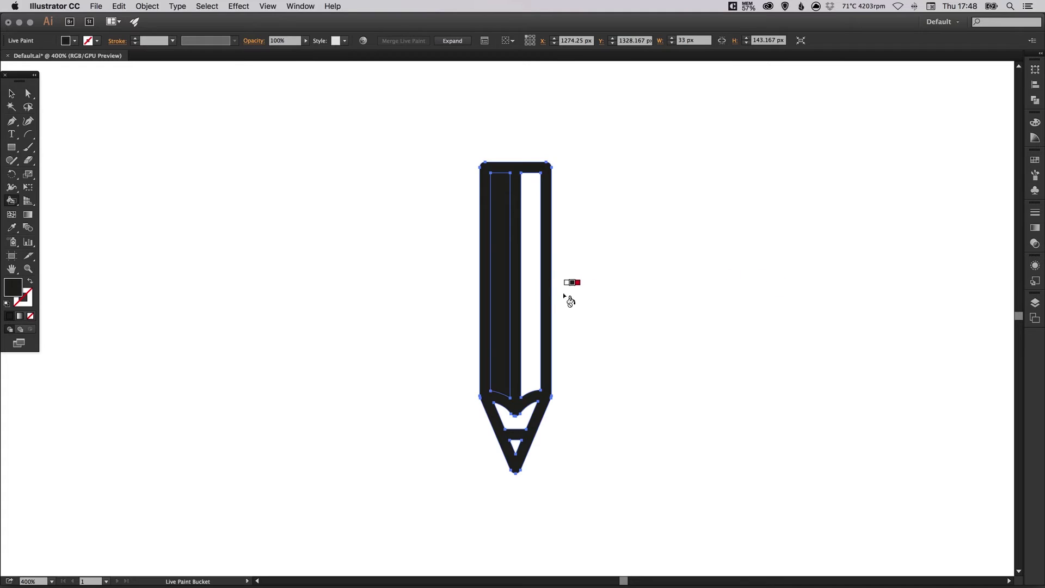
pyautogui.click(119, 6)
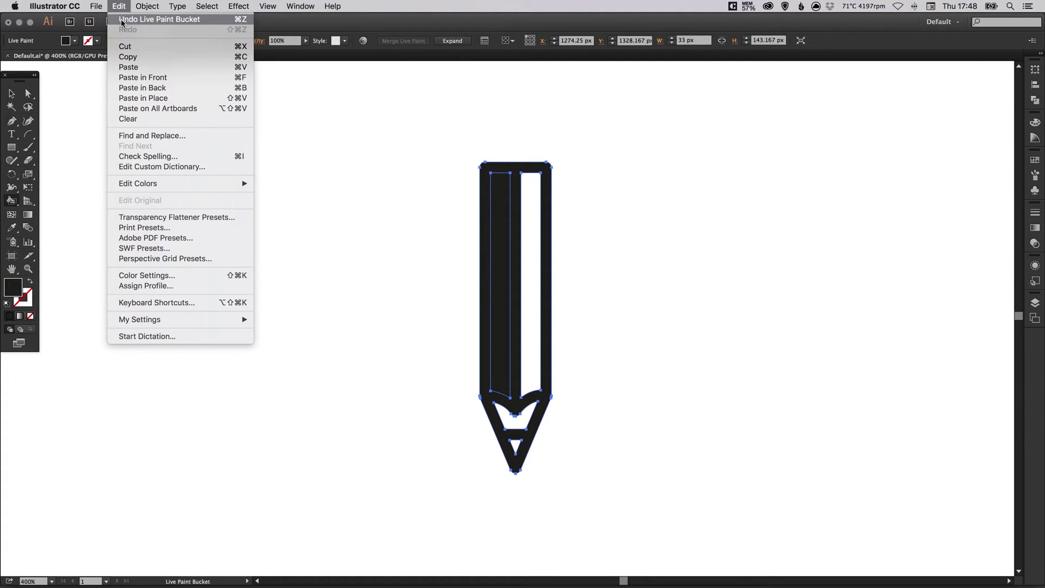
pyautogui.click(121, 20)
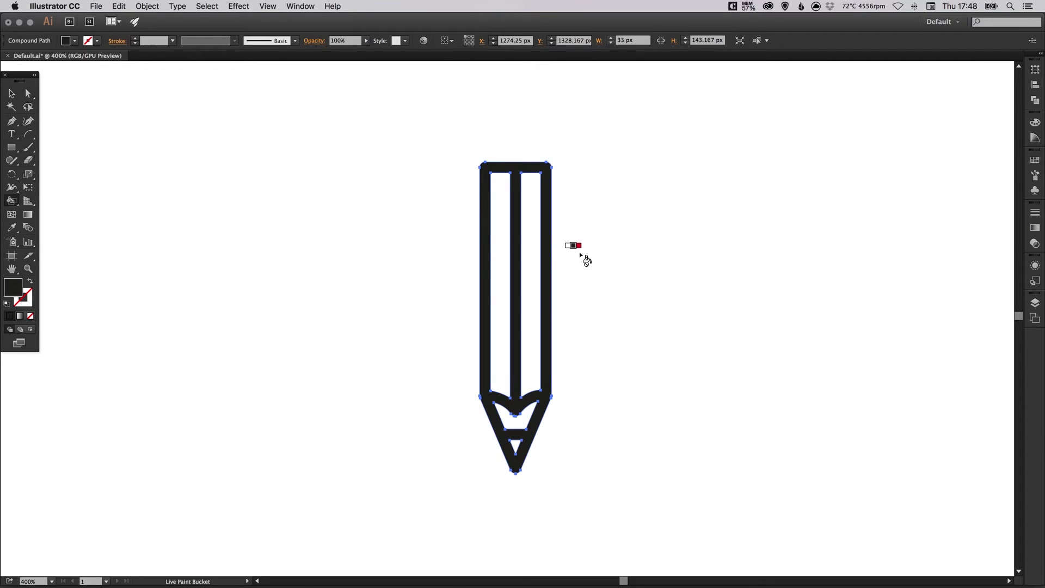
# - Inspect the yellow, beige, dark navy and light blue swatch settings without changing them
pyautogui.click(1035, 160)
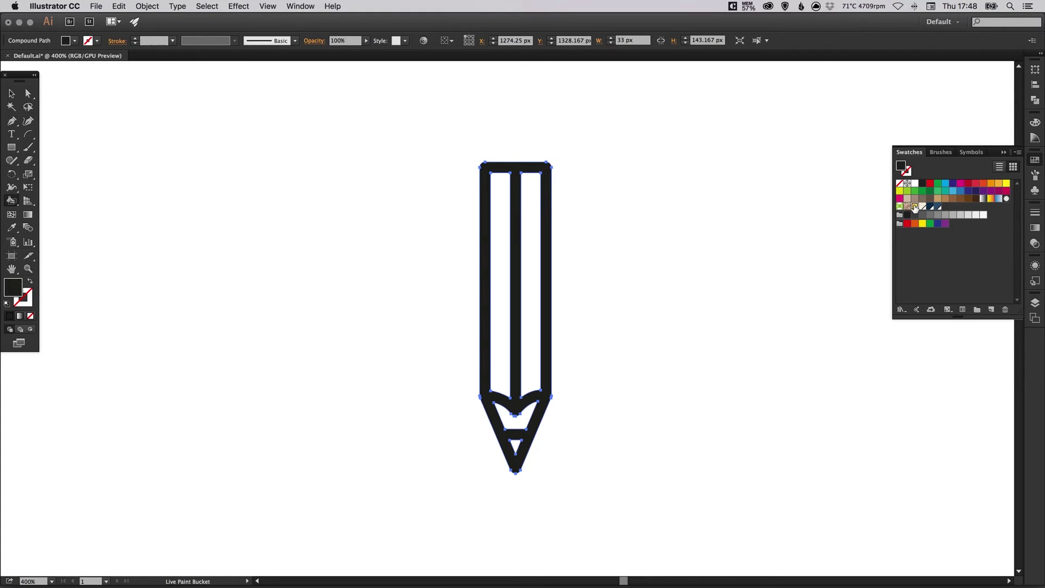
pyautogui.doubleClick(916, 207)
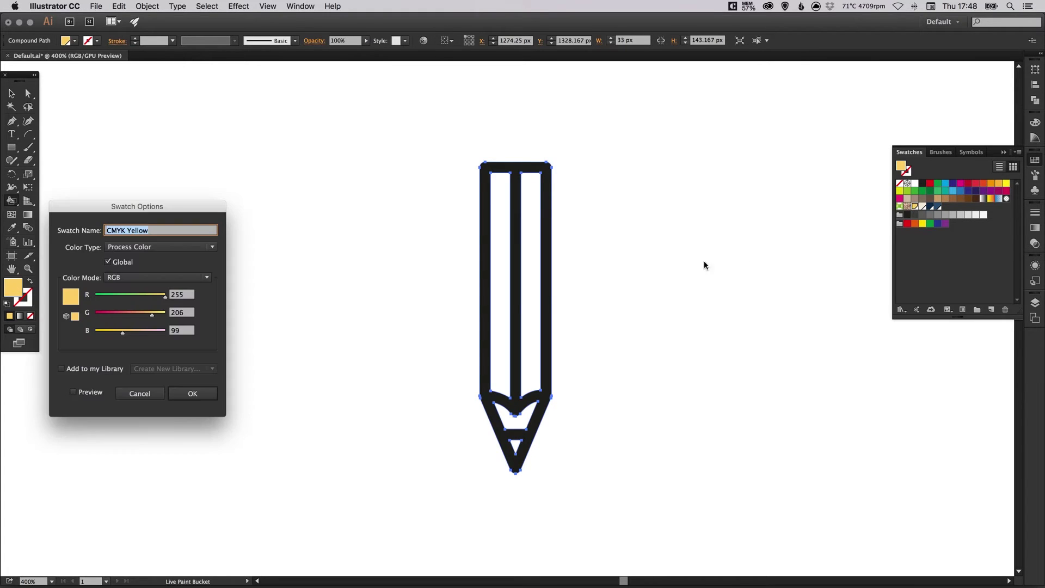
pyautogui.click(140, 394)
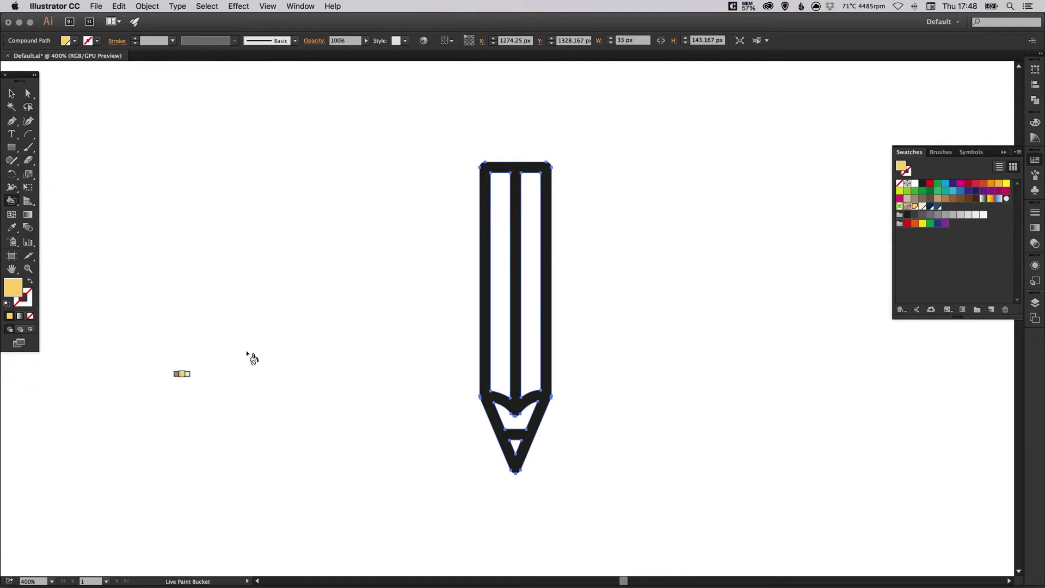
pyautogui.doubleClick(923, 207)
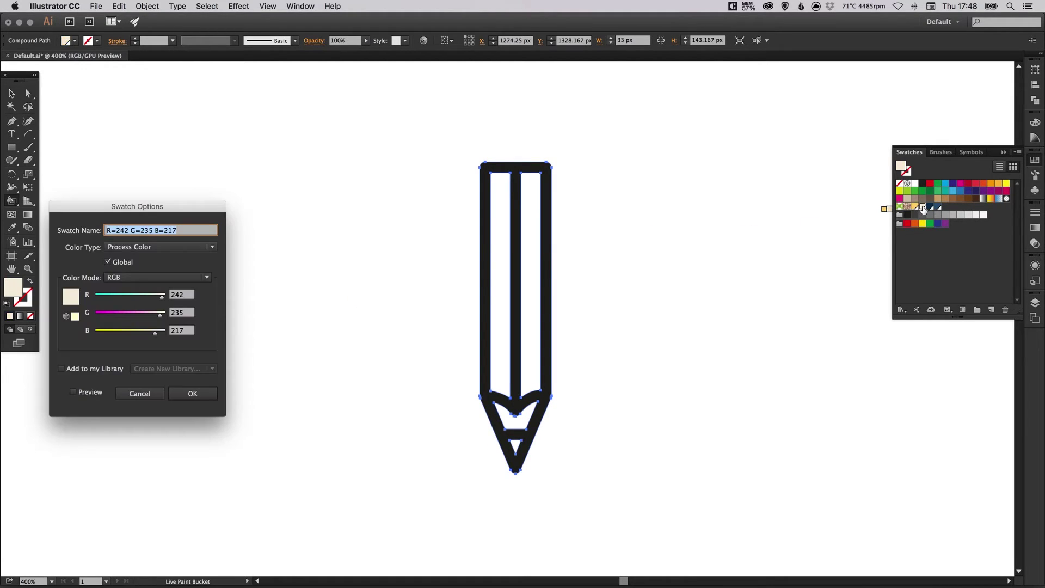
pyautogui.click(140, 394)
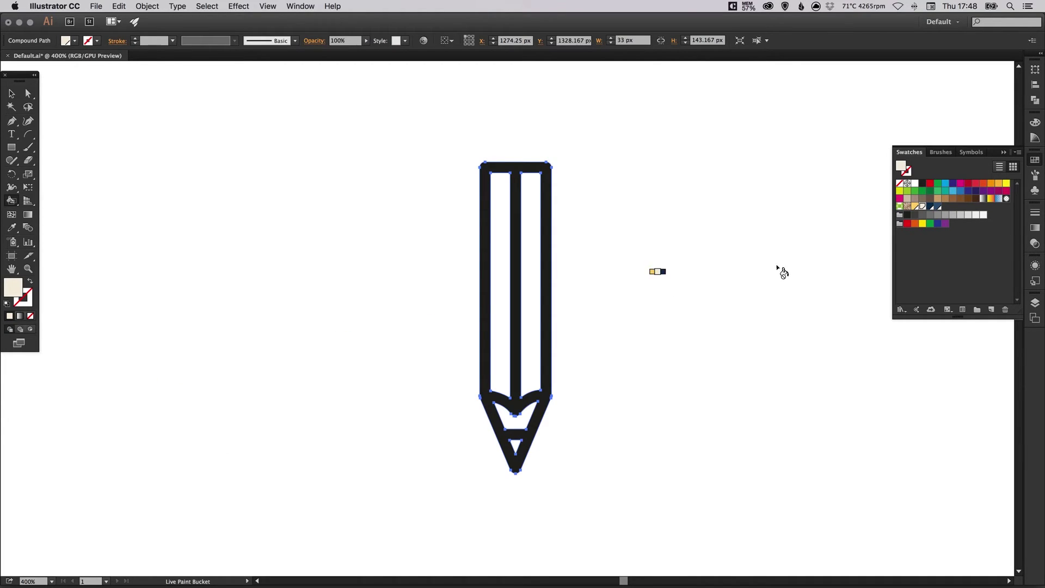
pyautogui.doubleClick(930, 207)
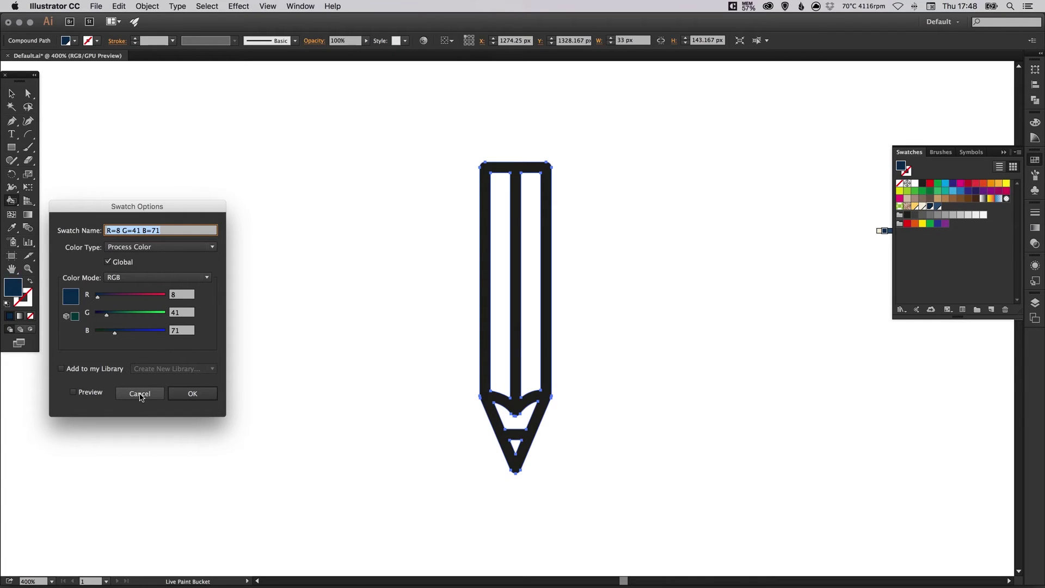
pyautogui.click(140, 393)
pyautogui.doubleClick(938, 207)
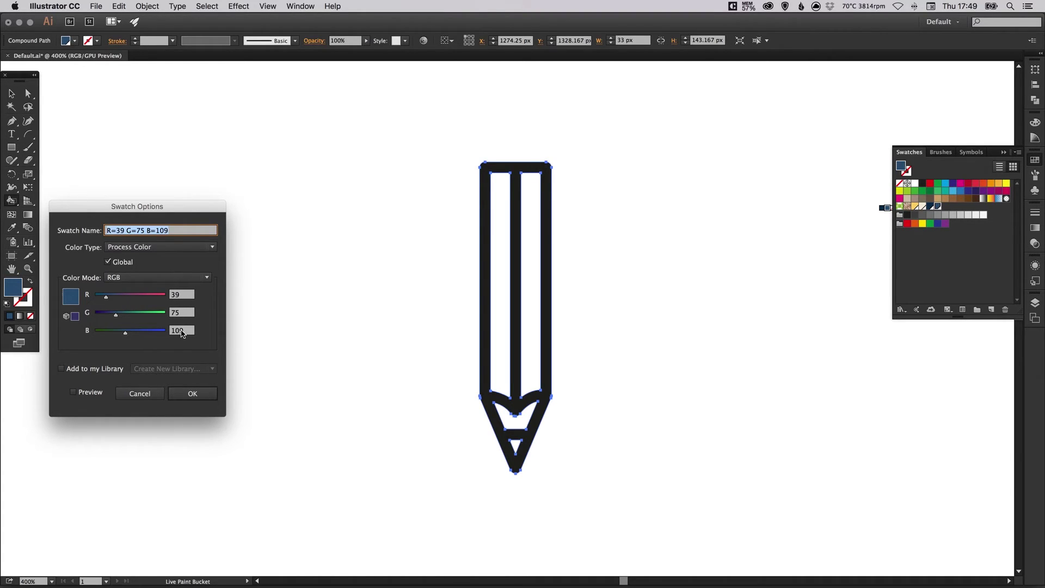
pyautogui.click(140, 393)
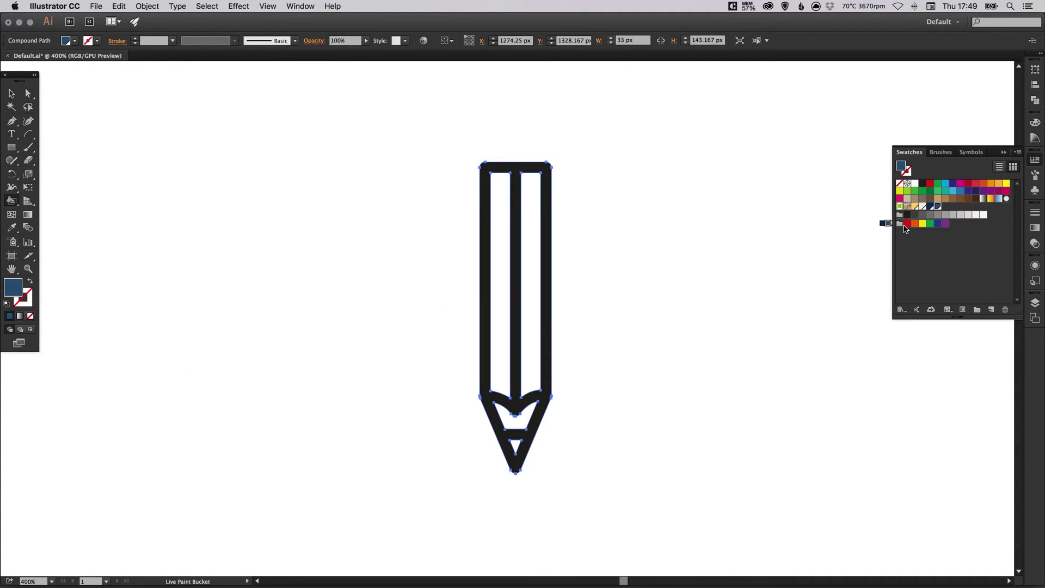
# - Fill the pencil outline with the dark navy swatch, then deselect it
pyautogui.press('v')
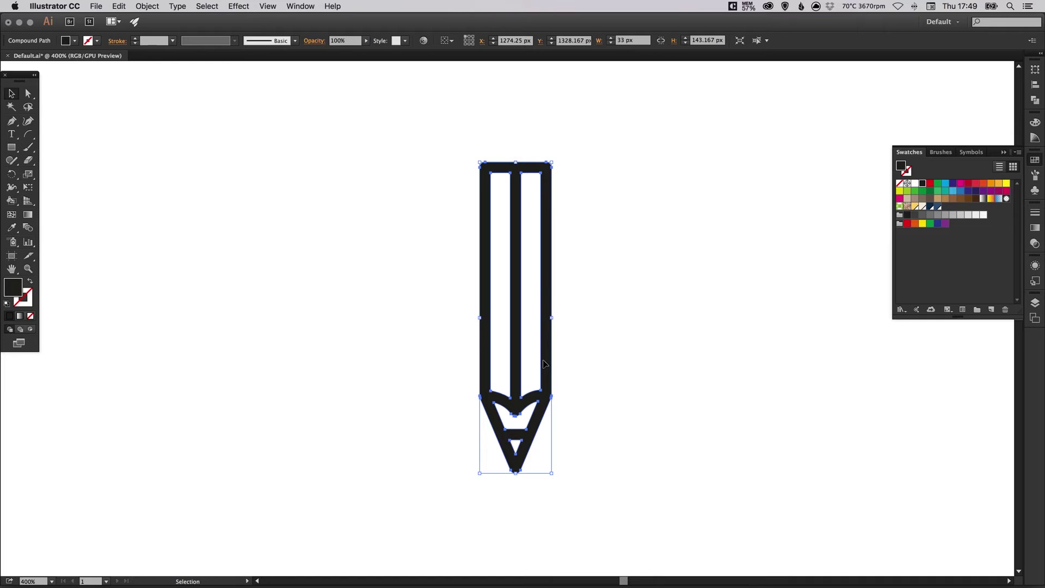
pyautogui.click(931, 207)
pyautogui.click(208, 6)
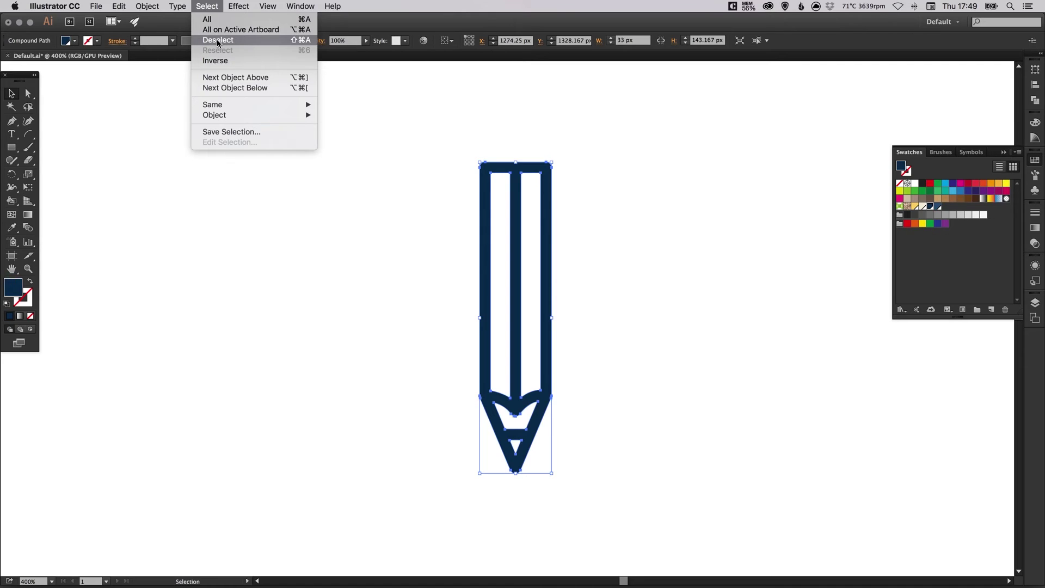
pyautogui.click(217, 41)
# - Pick pale yellow for Live Paint and dismiss the warning with Don't Show Again ticked
pyautogui.click(11, 201)
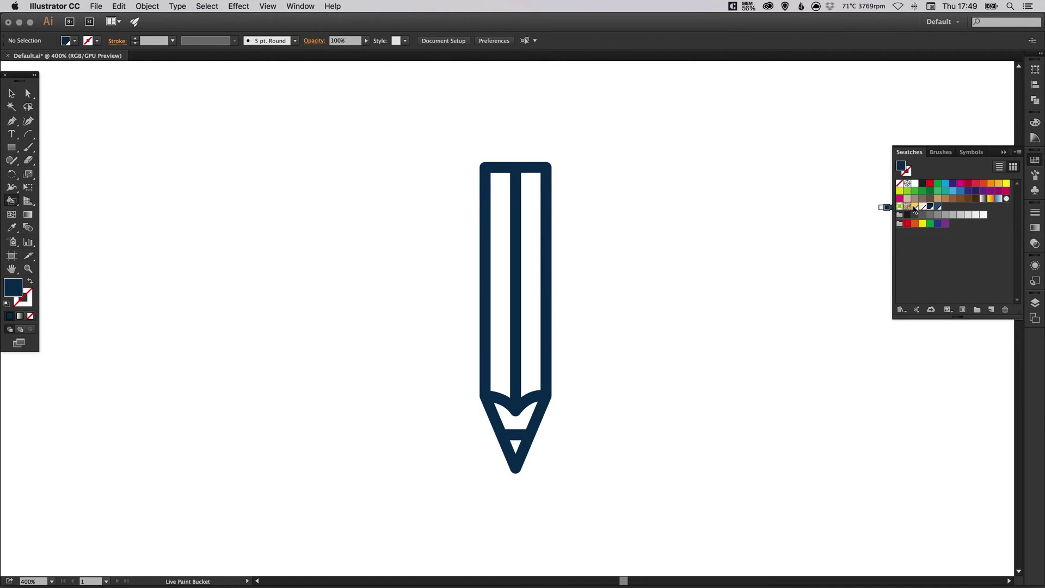
pyautogui.click(914, 208)
pyautogui.click(501, 315)
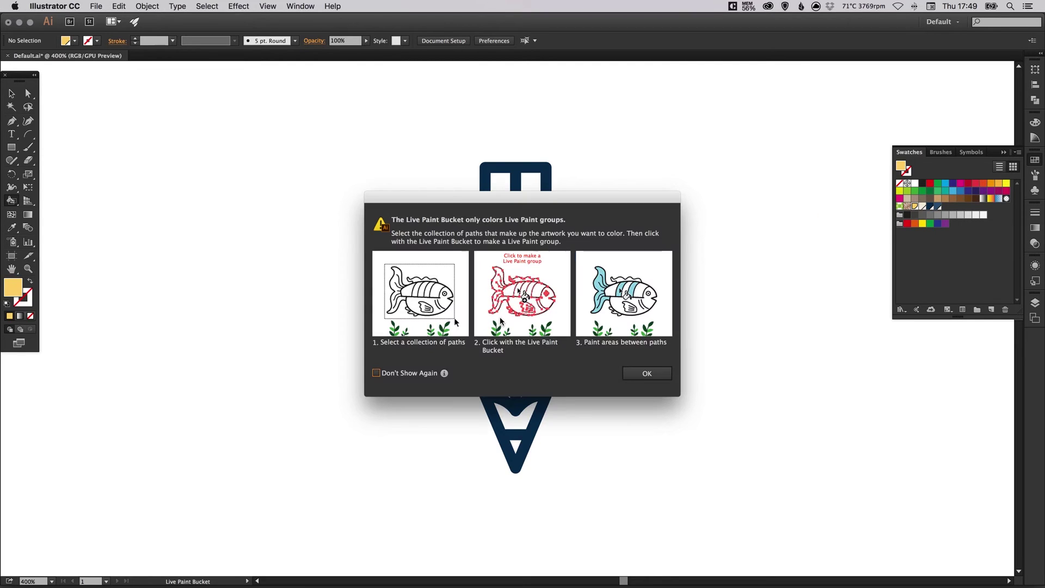
pyautogui.click(418, 375)
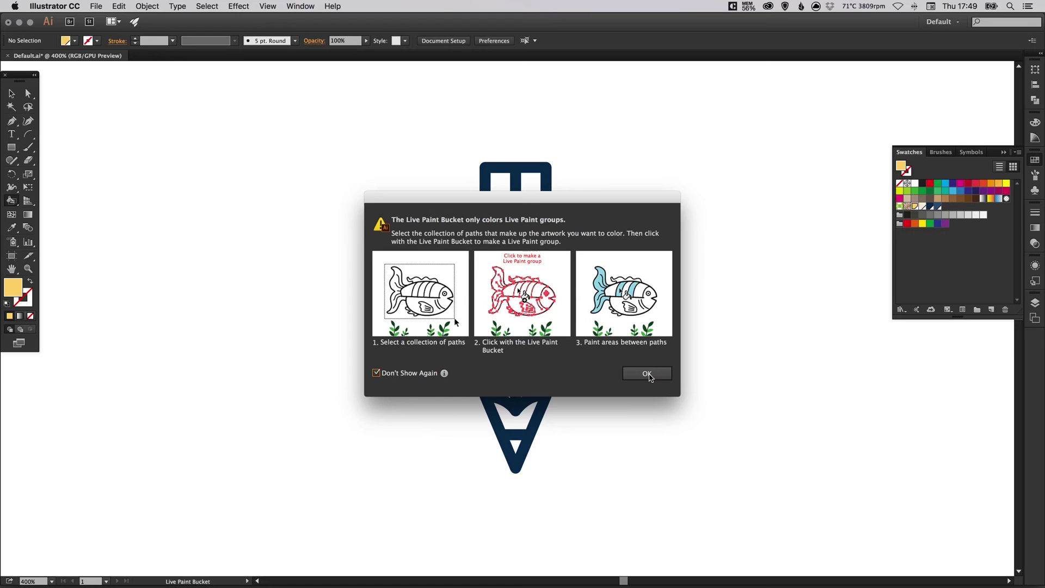
pyautogui.click(648, 375)
# - Select the pencil and Live Paint both body stripes pale yellow
pyautogui.press('v')
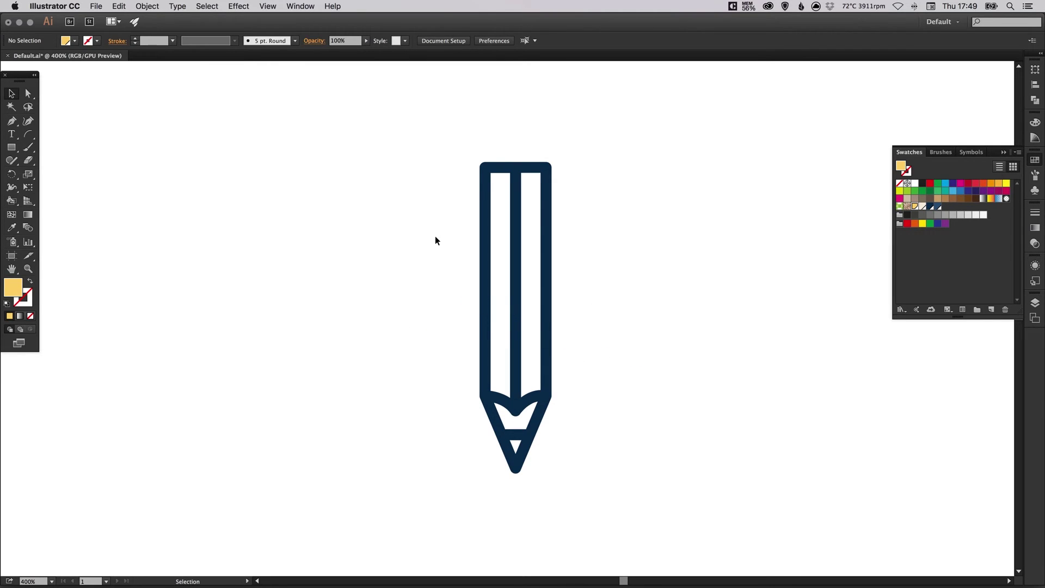
pyautogui.moveTo(436, 236); pyautogui.dragTo(594, 368)
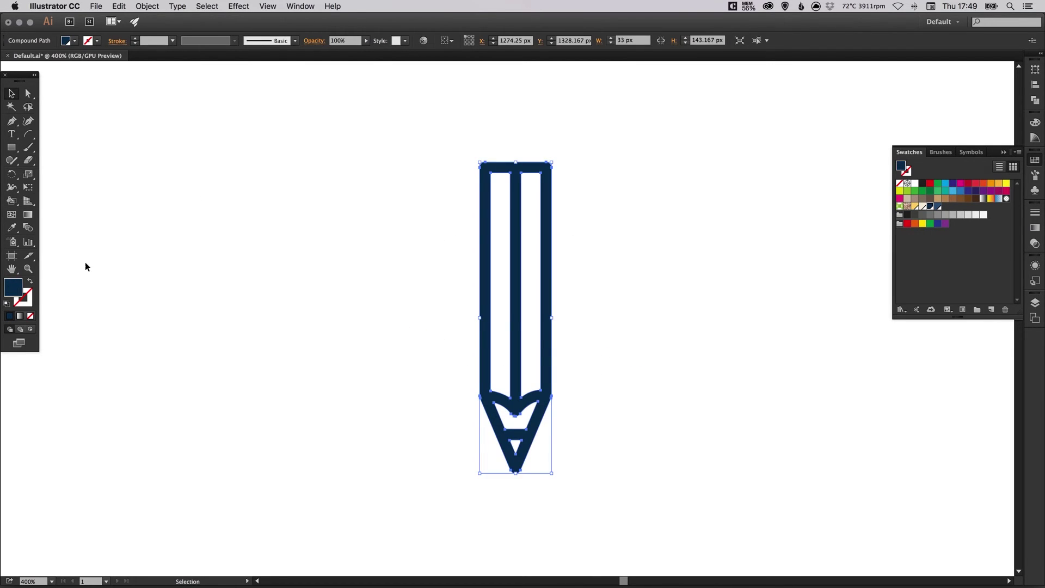
pyautogui.click(12, 202)
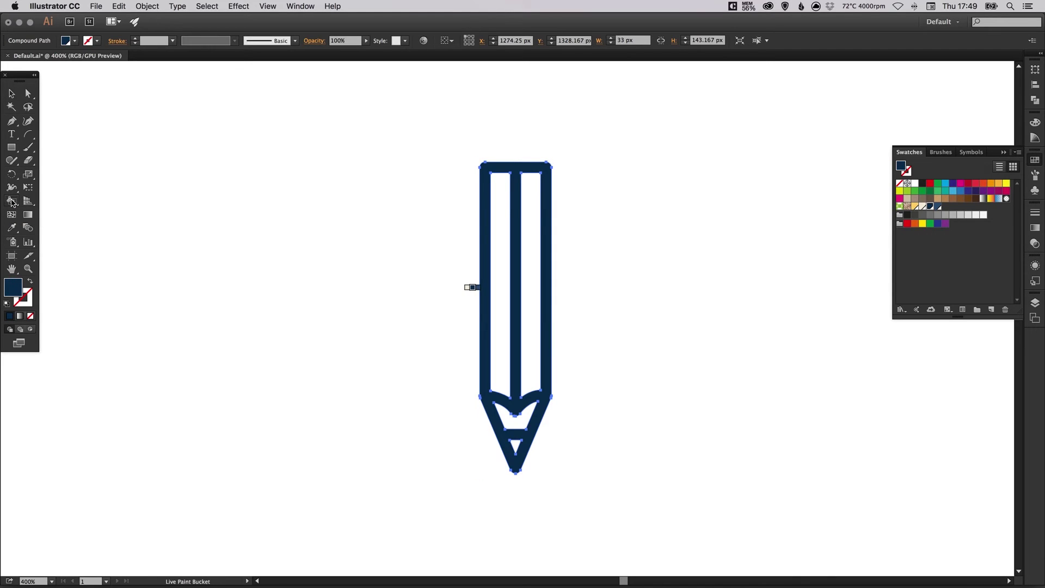
pyautogui.click(917, 208)
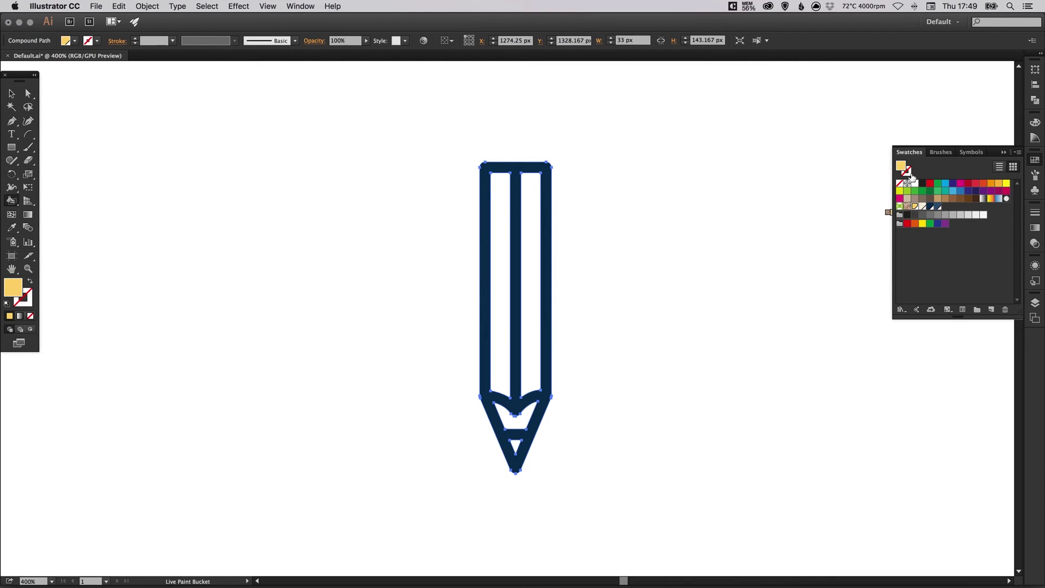
pyautogui.click(499, 325)
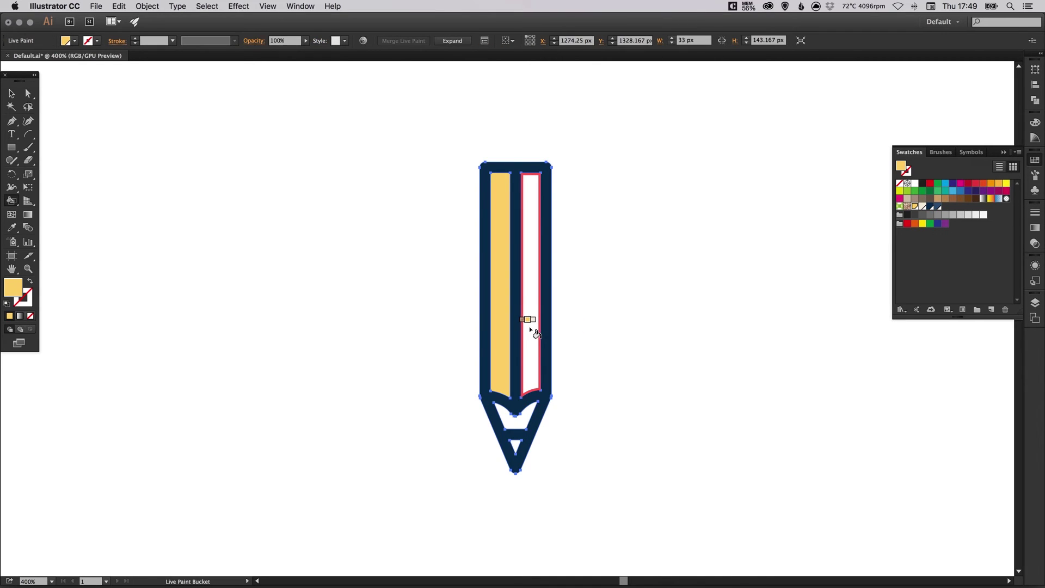
pyautogui.click(531, 328)
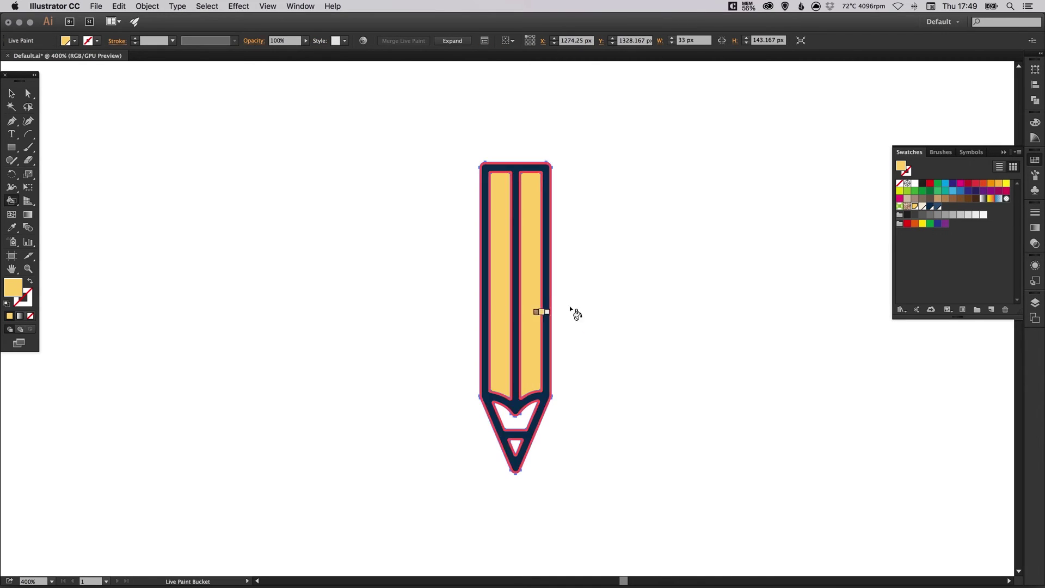
# - Paint the tip cream and the small nib dark blue
pyautogui.click(923, 208)
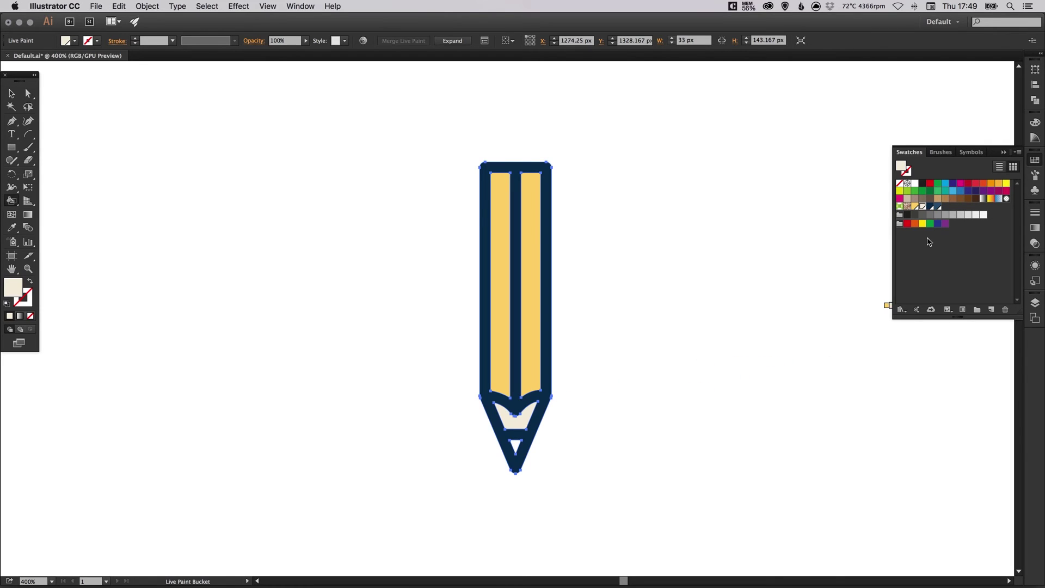
pyautogui.click(938, 209)
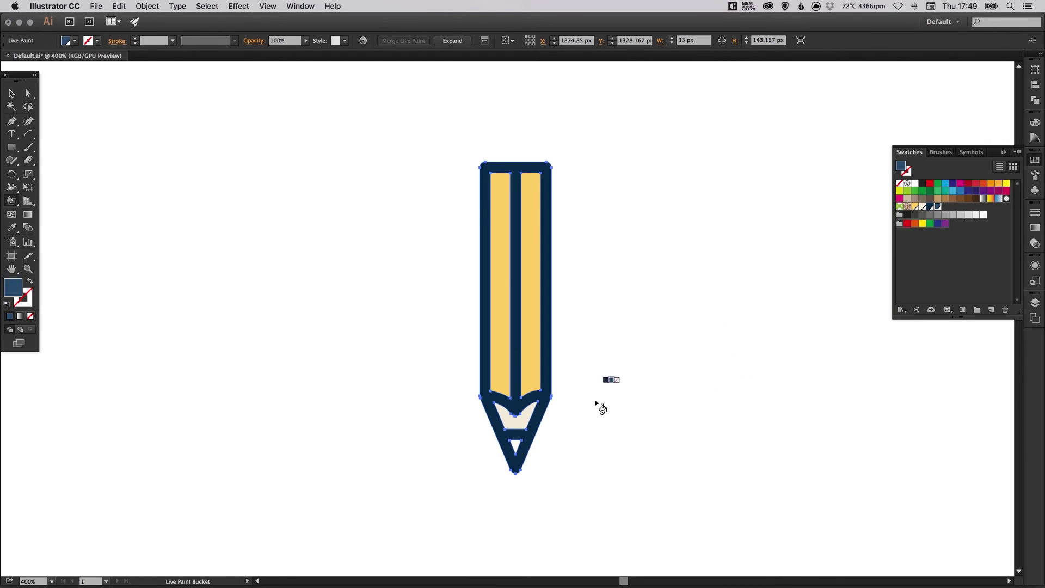
pyautogui.press('v')
pyautogui.click(656, 350)
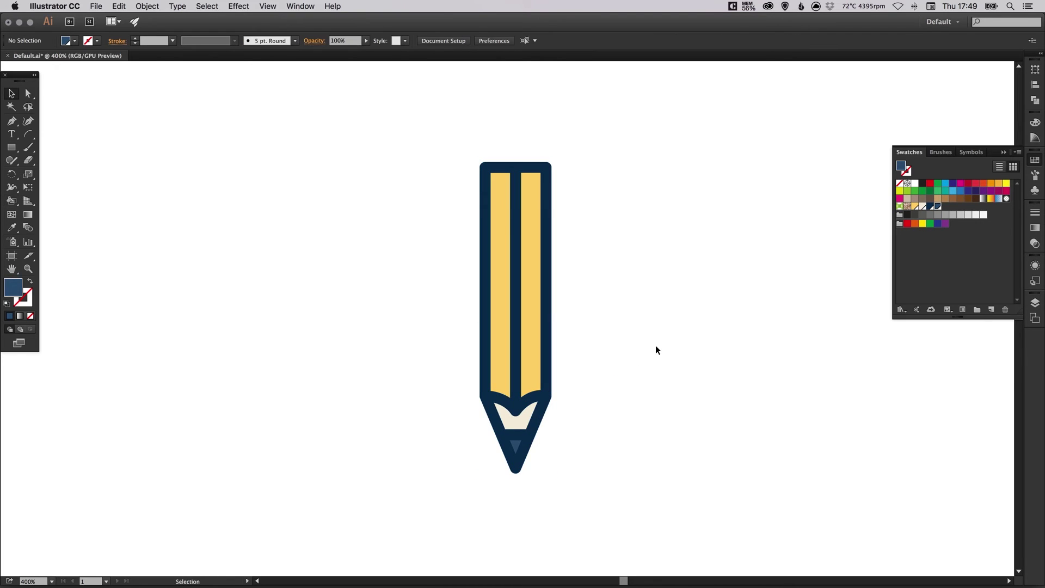
# - Try moving the coloured pencil right and left, undoing both moves
pyautogui.click(1034, 161)
pyautogui.moveTo(533, 280); pyautogui.dragTo(666, 280)
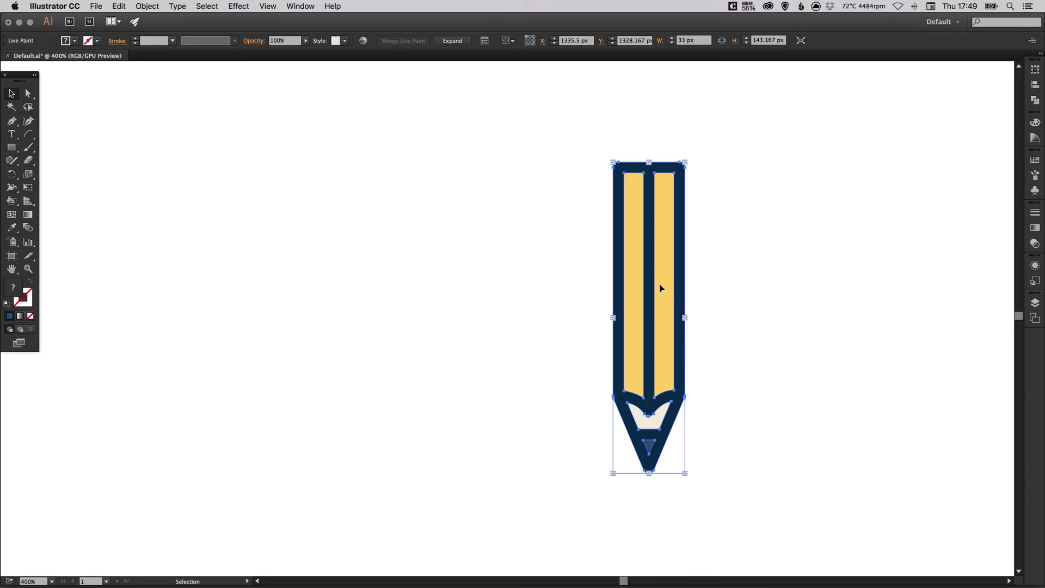
pyautogui.press('super+z')
pyautogui.moveTo(496, 298); pyautogui.dragTo(363, 298)
pyautogui.press('super+z')
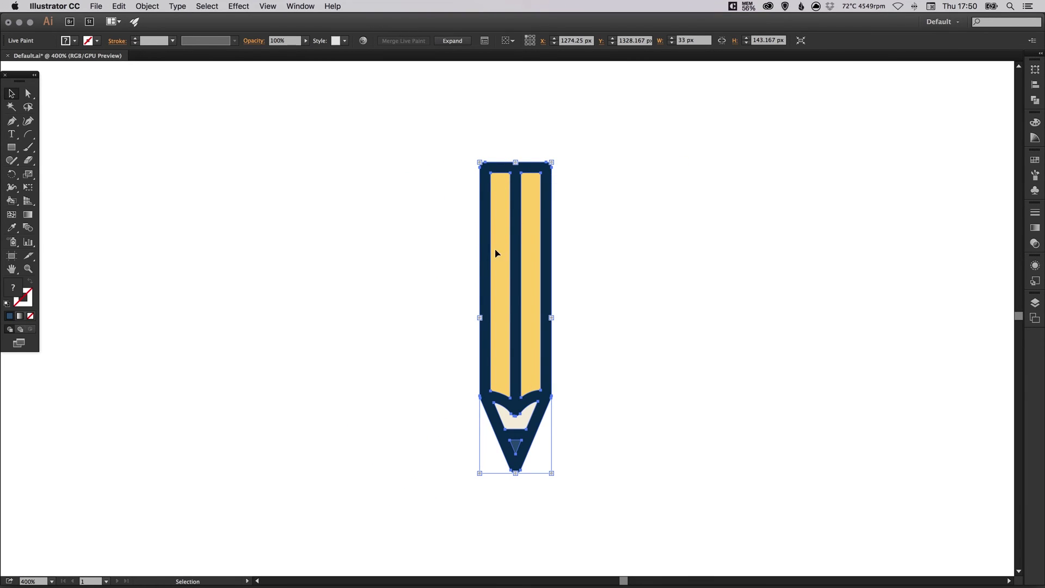
# - Place the coloured copy beside the black outline pencil and recentre the view on them
pyautogui.press('space')
pyautogui.moveTo(474, 244)
pyautogui.mouseDown()
pyautogui.moveTo(742, 237)
pyautogui.moveTo(720, 221)
pyautogui.moveTo(289, 221)
pyautogui.moveTo(607, 377)
pyautogui.mouseUp()
pyautogui.click(392, 217)
pyautogui.hscroll(-10, 483, 226)
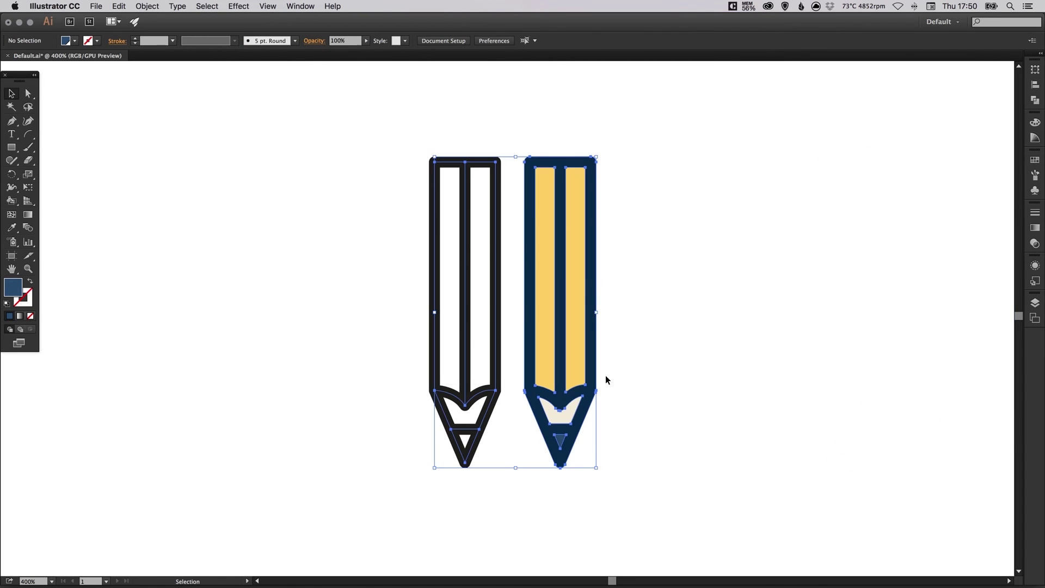
pyautogui.moveTo(578, 228)
pyautogui.mouseDown()
pyautogui.moveTo(275, 236)
pyautogui.moveTo(298, 222)
pyautogui.mouseUp()
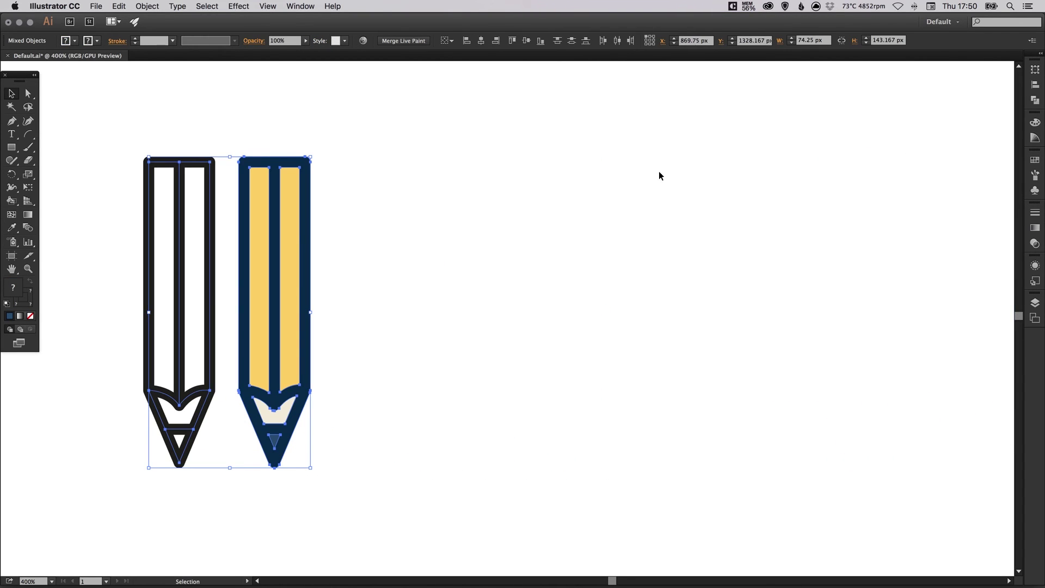
pyautogui.click(615, 285)
pyautogui.press('space')
pyautogui.moveTo(644, 303); pyautogui.dragTo(614, 303)
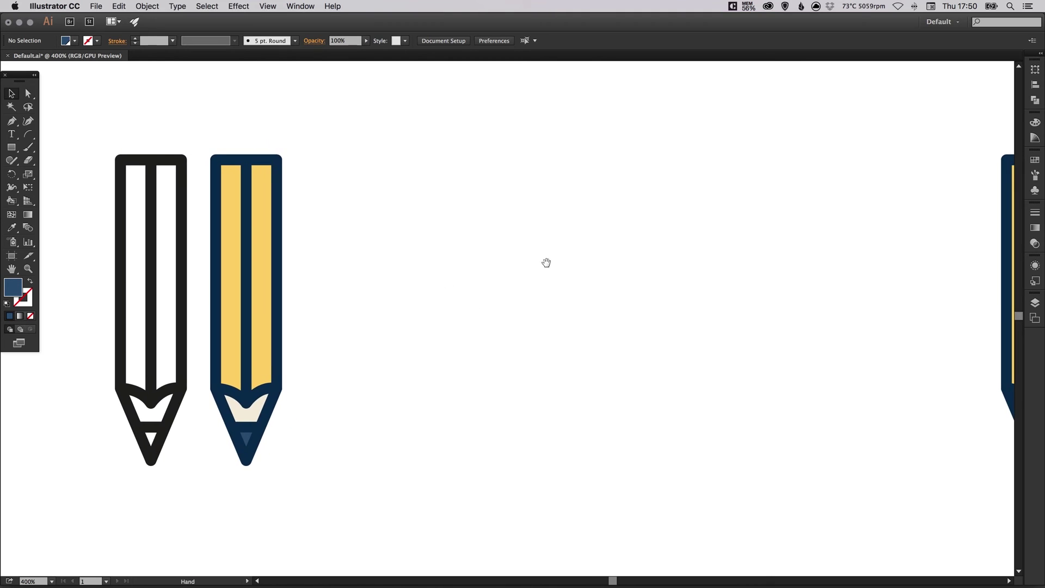
pyautogui.hscroll(10, 546, 263)
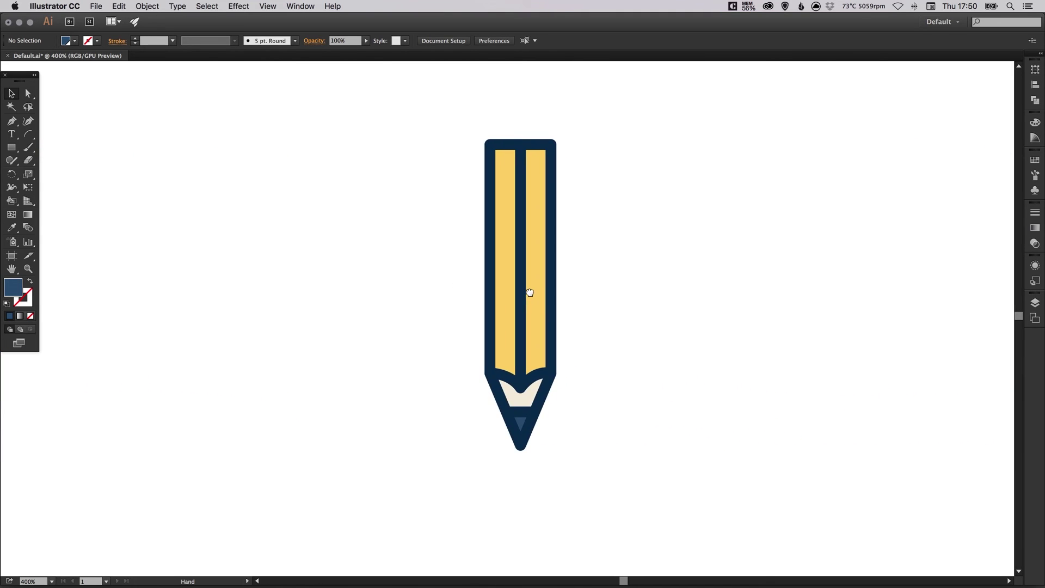
# - Expand the centred coloured pencil with Object, Fill and Stroke checked, then deselect it
pyautogui.moveTo(485, 243)
pyautogui.mouseDown()
pyautogui.moveTo(580, 315)
pyautogui.moveTo(575, 292)
pyautogui.mouseUp()
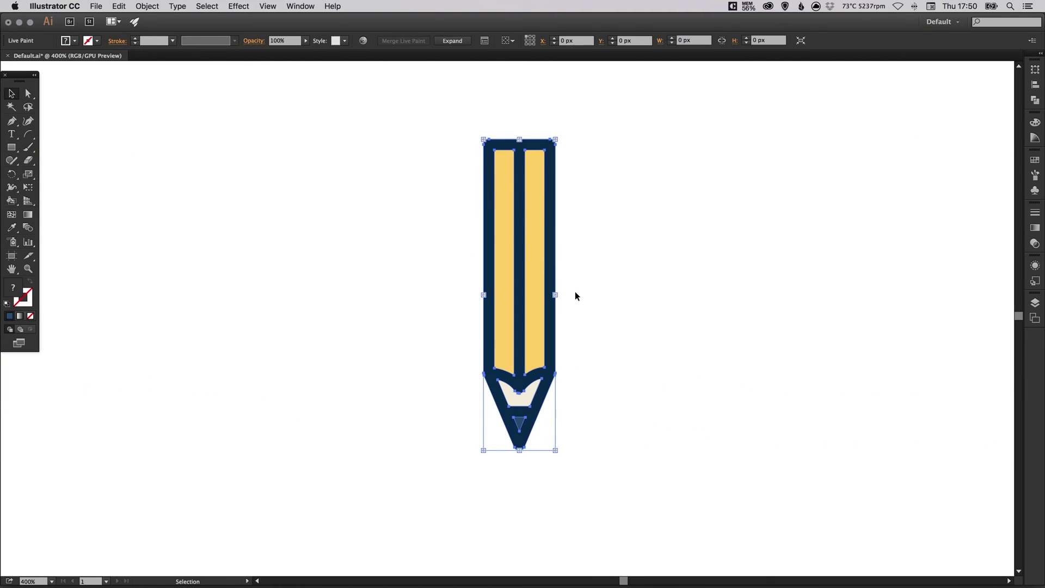
pyautogui.click(147, 5)
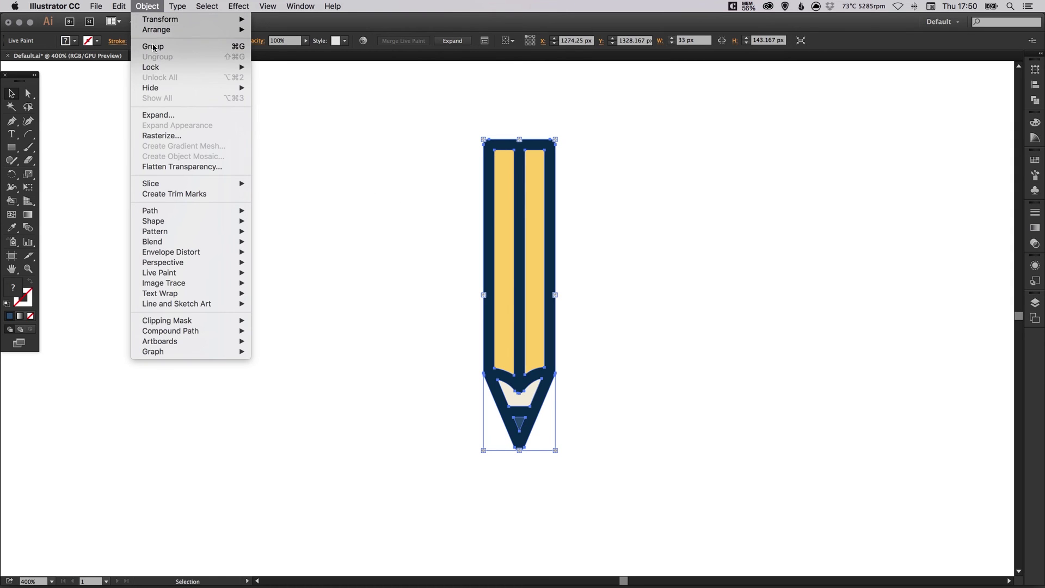
pyautogui.click(155, 111)
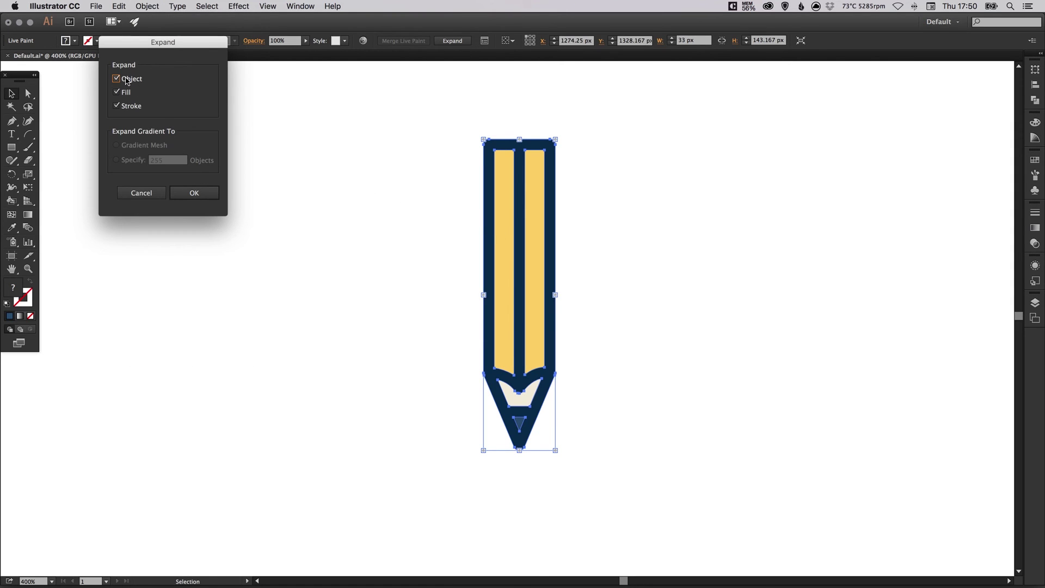
pyautogui.click(196, 194)
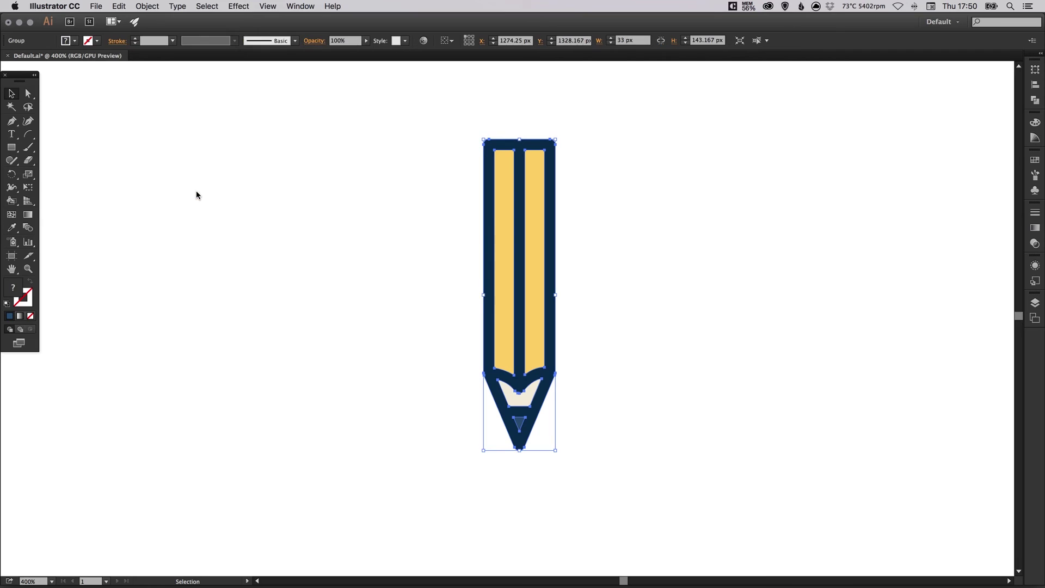
pyautogui.click(624, 250)
pyautogui.moveTo(630, 263); pyautogui.dragTo(635, 281)
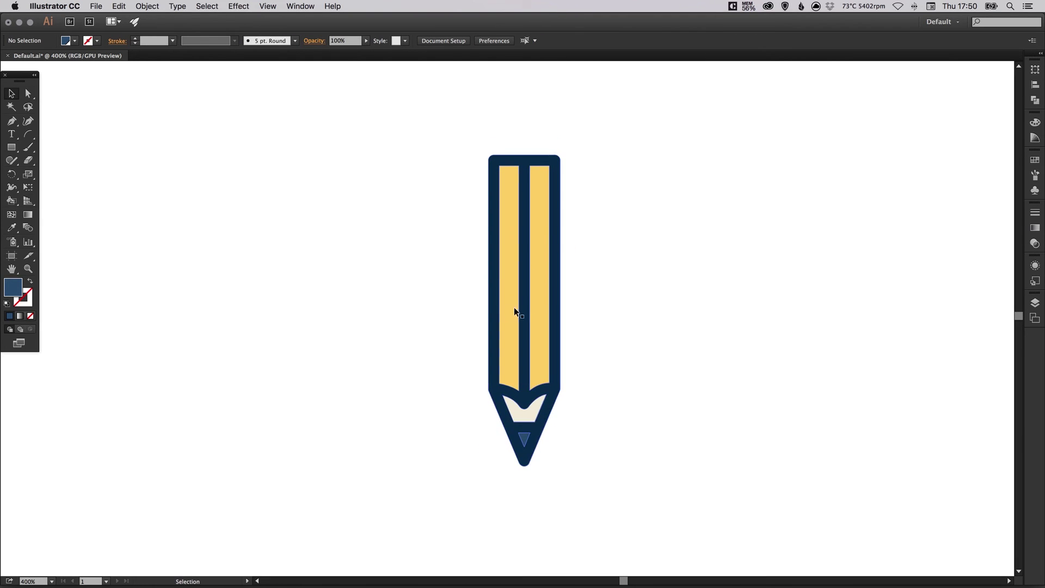
# - Rotate the expanded pencil group about -34° so its tip points down-left, then deselect it
pyautogui.click(525, 227)
pyautogui.click(12, 174)
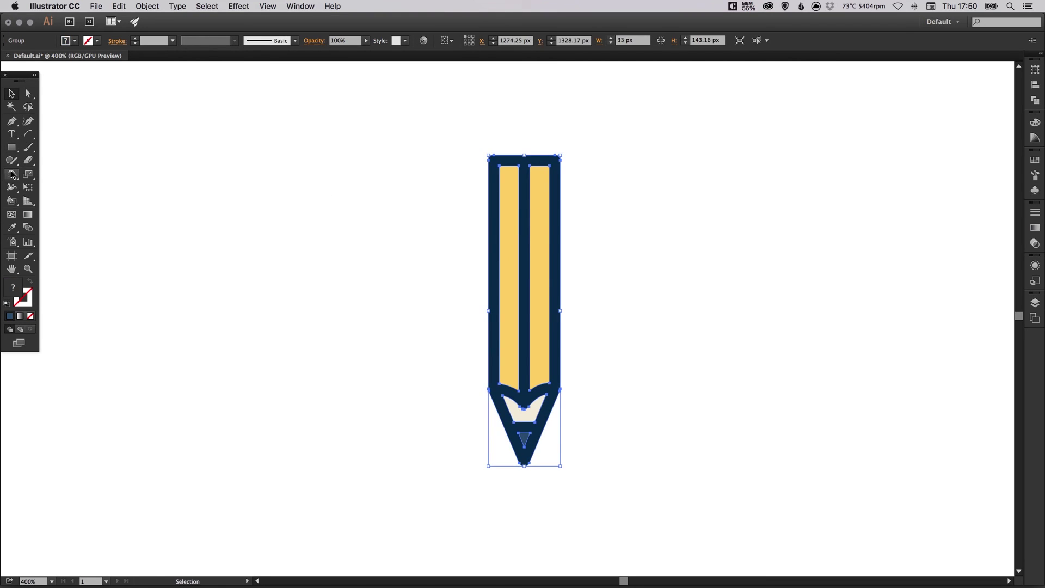
pyautogui.moveTo(579, 165)
pyautogui.mouseDown()
pyautogui.moveTo(625, 198)
pyautogui.moveTo(639, 234)
pyautogui.mouseUp()
pyautogui.press('v')
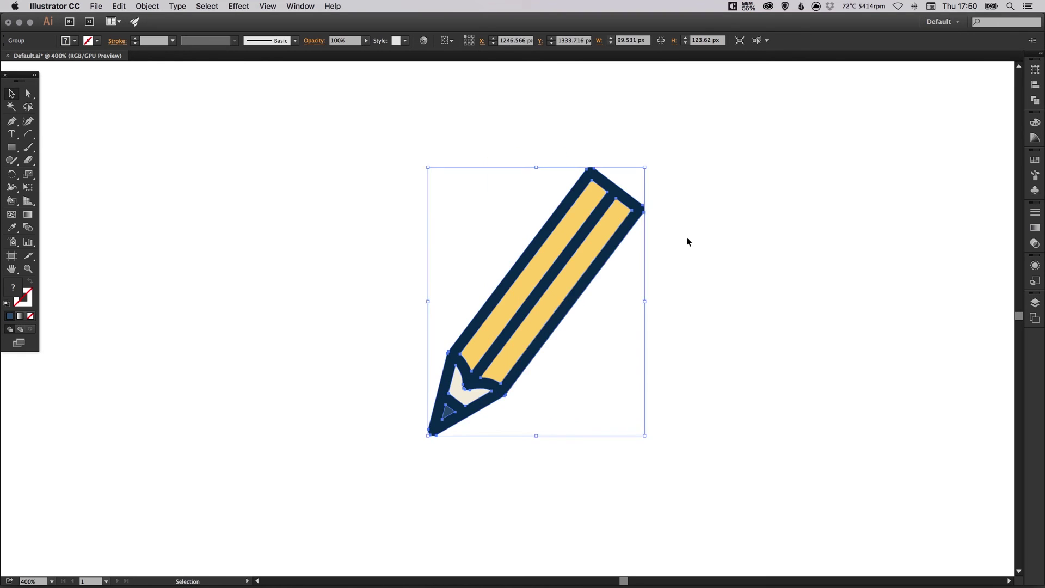
pyautogui.click(694, 242)
pyautogui.scroll(1, 695, 247)
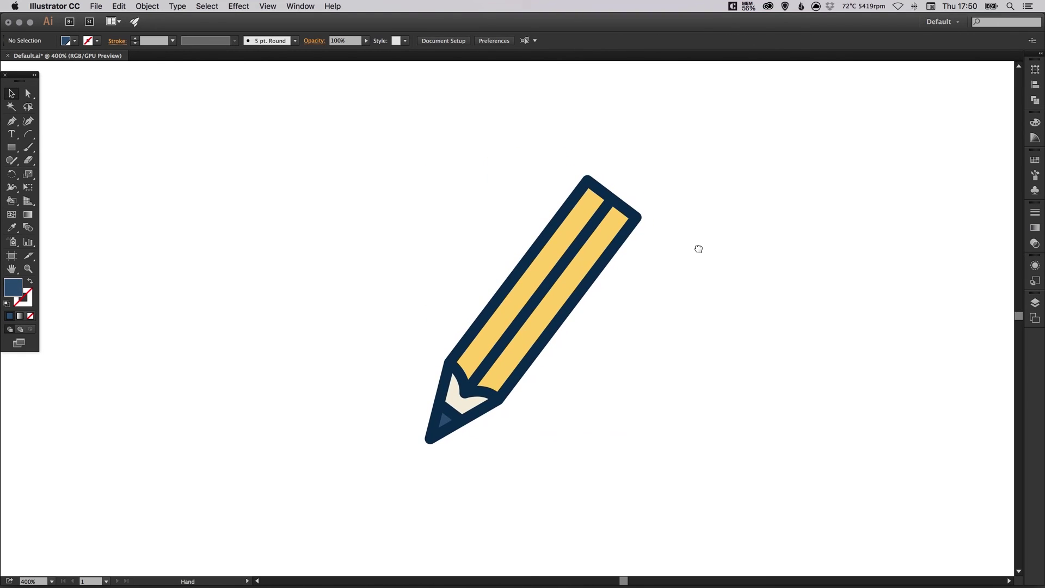